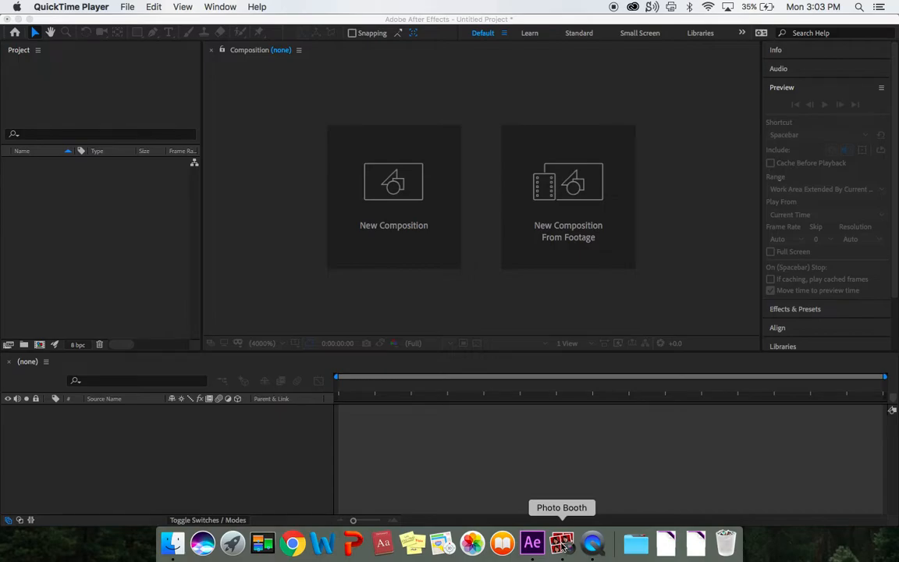
Bring the recorded green-screen clip from Photo Booth into the After Effects project and create a composition from it.
{"action": "left_click", "coordinate": [562, 544]}
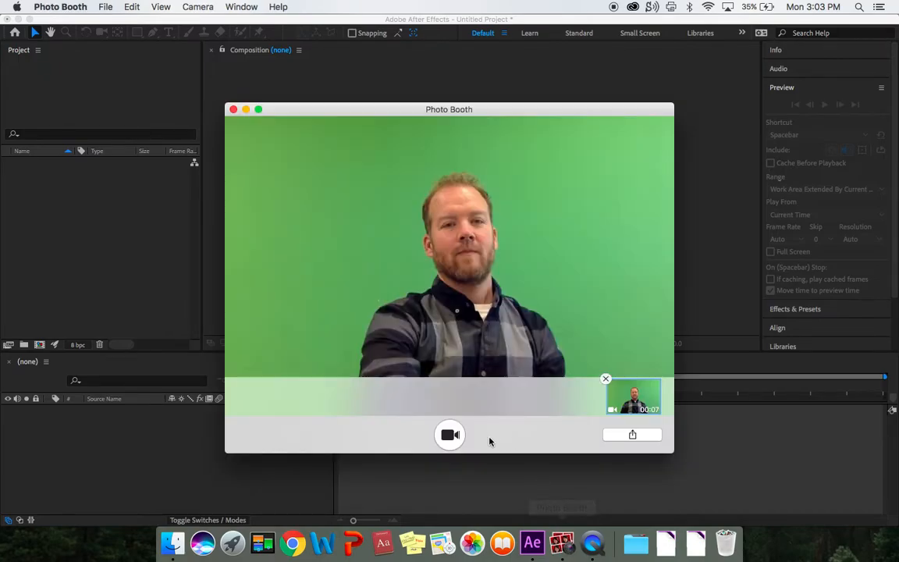
{"action": "mouse_move", "coordinate": [576, 411]}
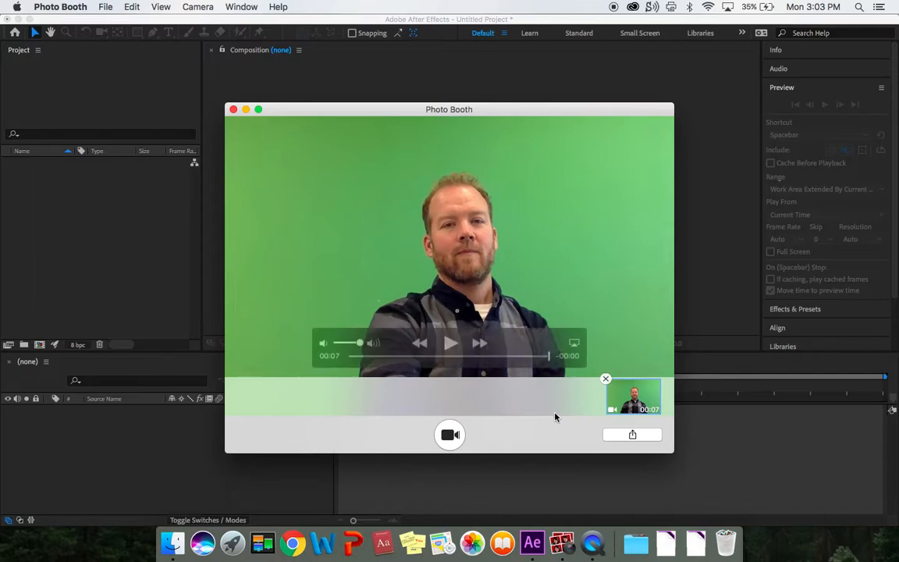
{"action": "left_click", "coordinate": [451, 344]}
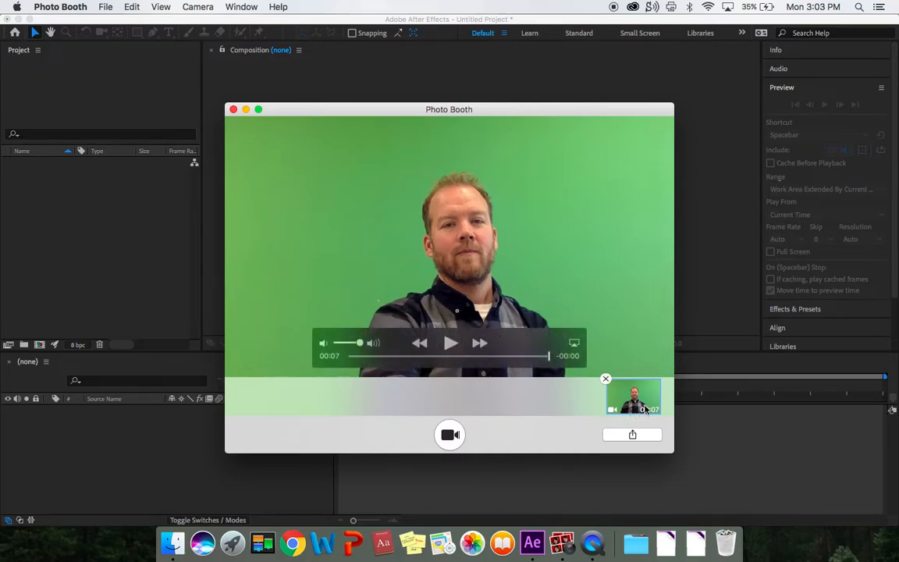
{"action": "left_click_drag", "start_coordinate": [645, 409], "coordinate": [119, 207]}
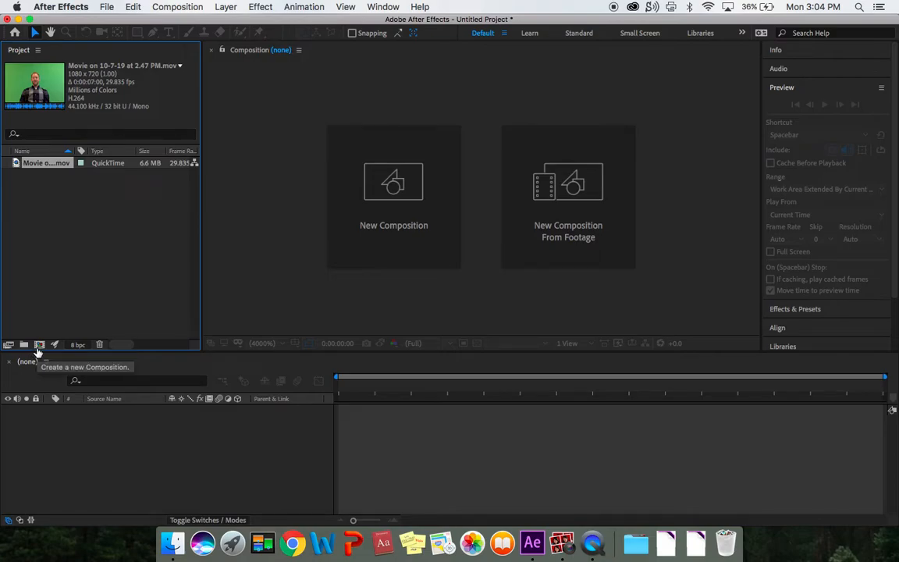
{"action": "left_click_drag", "start_coordinate": [42, 166], "coordinate": [41, 347]}
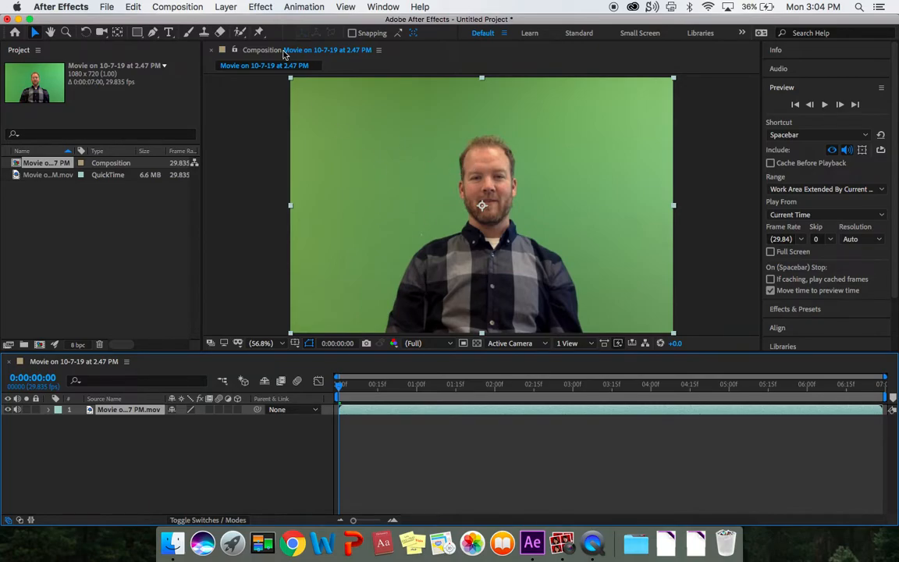
Apply the Keylight (1.2) effect to the movie layer and sample the green backdrop as its Screen Colour.
{"action": "left_click", "coordinate": [260, 6]}
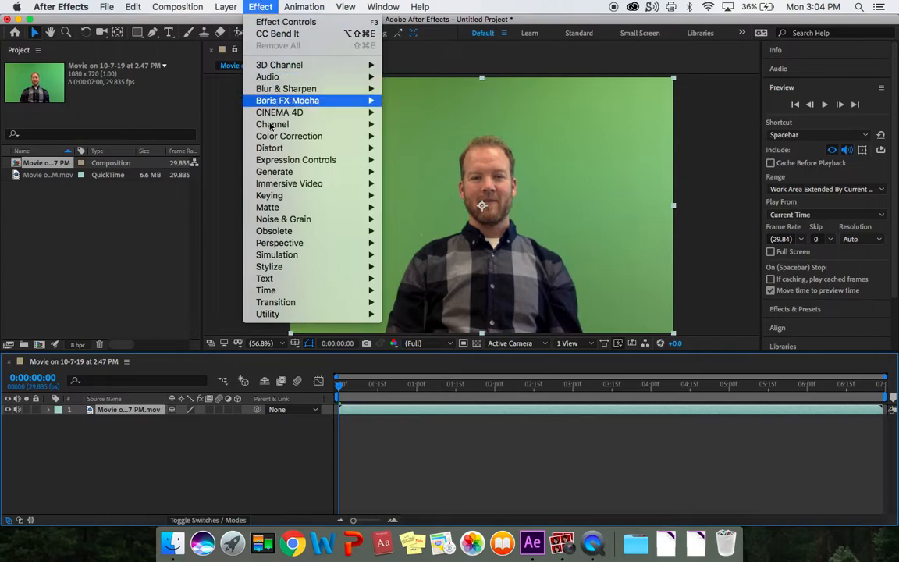
{"action": "mouse_move", "coordinate": [271, 198]}
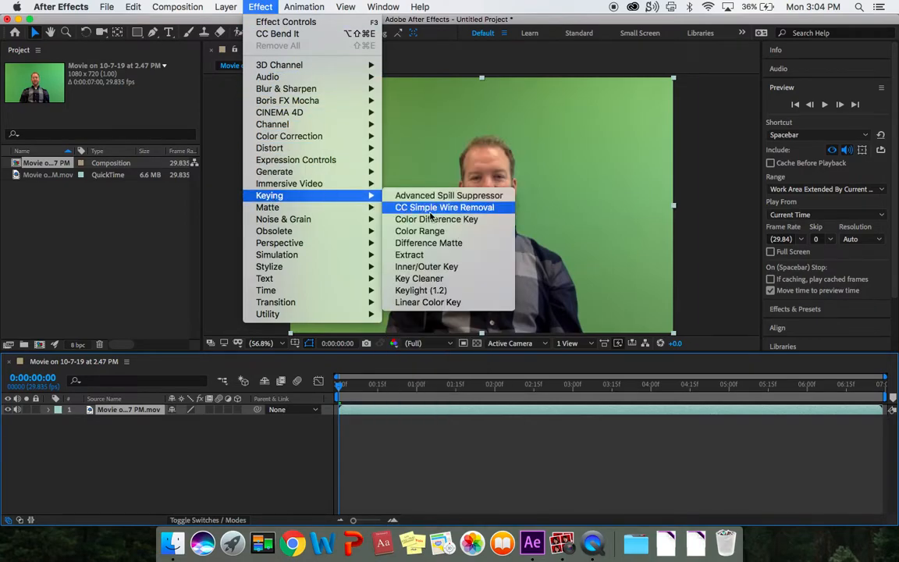
{"action": "left_click", "coordinate": [421, 290]}
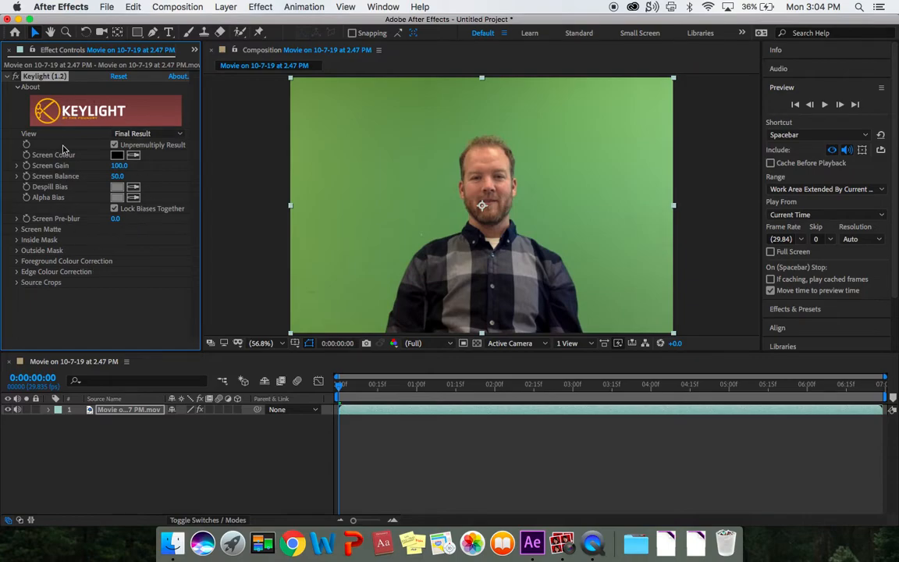
{"action": "left_click", "coordinate": [134, 156]}
{"action": "left_click", "coordinate": [385, 165]}
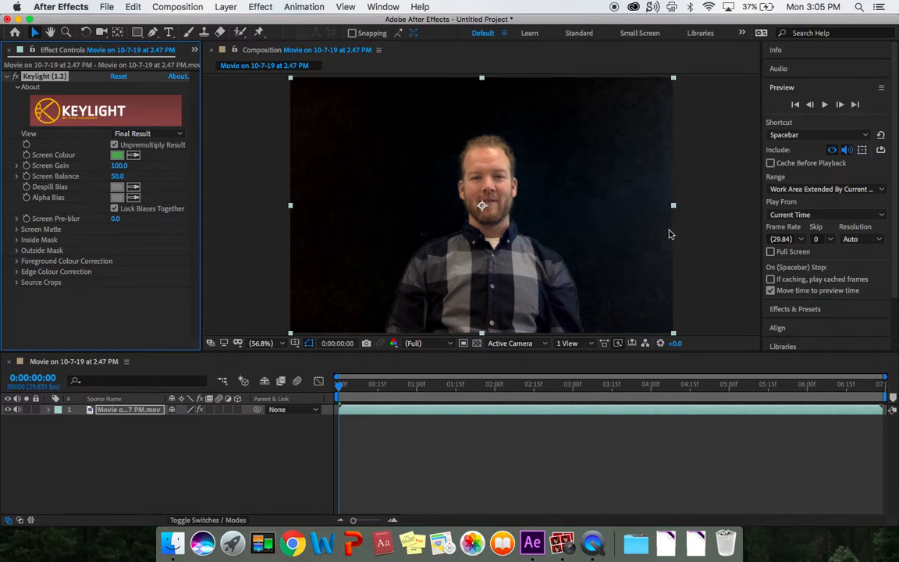
Switch the Keylight view to Screen Matte and set the Screen Gain to 110.
{"action": "left_click", "coordinate": [178, 135]}
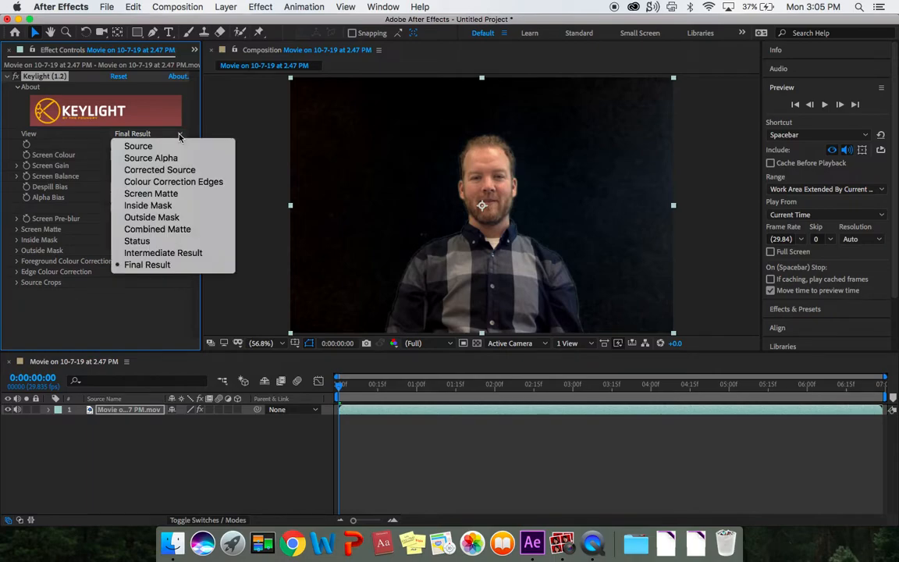
{"action": "left_click", "coordinate": [159, 195]}
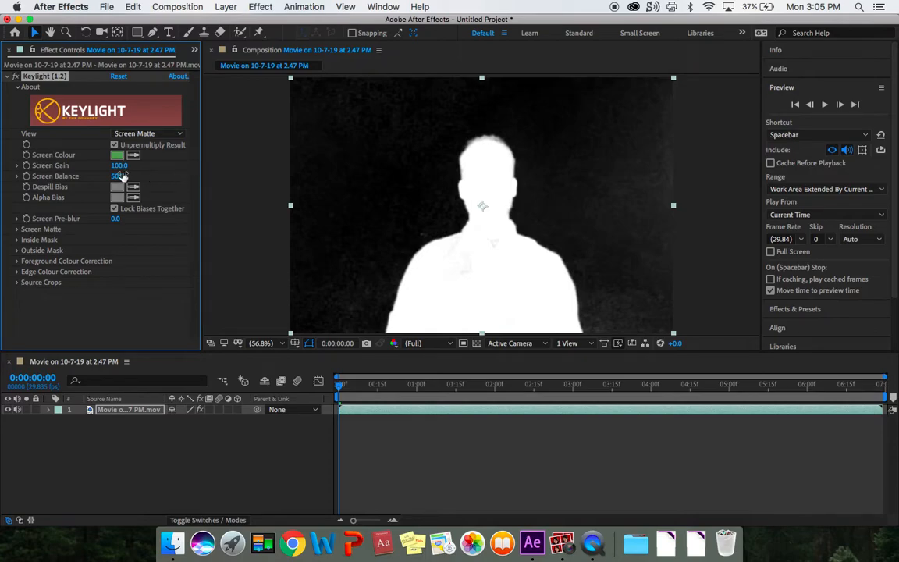
{"action": "left_click", "coordinate": [119, 166]}
{"action": "type", "text": "110"}
{"action": "key", "text": "Return"}
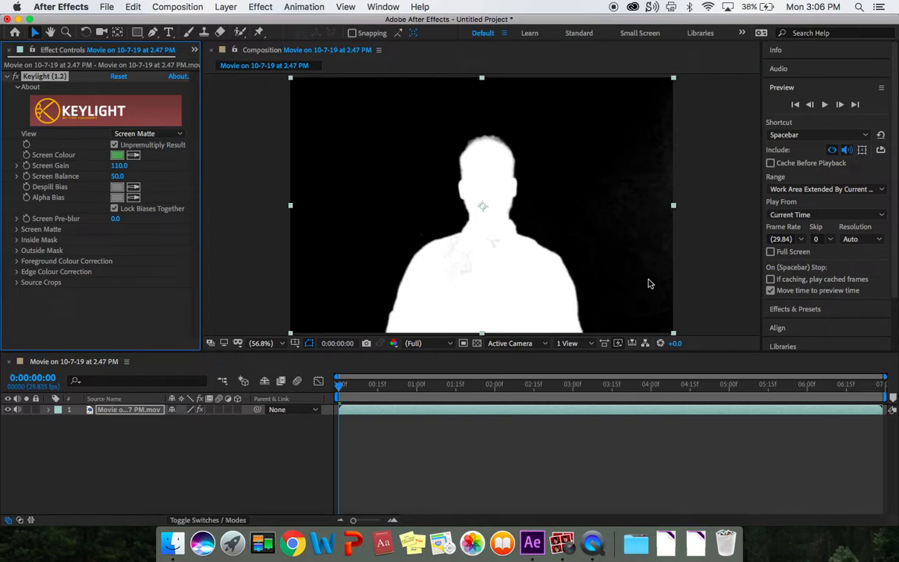
Try a Keylight Screen Balance of 85, then fine-tune it to 67.
{"action": "left_click", "coordinate": [117, 177]}
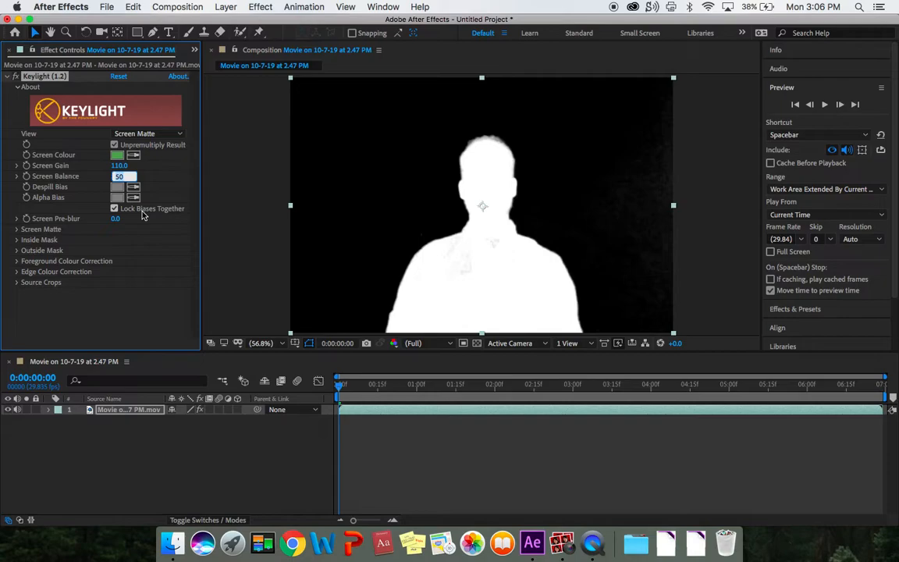
{"action": "type", "text": "85"}
{"action": "key", "text": "Return"}
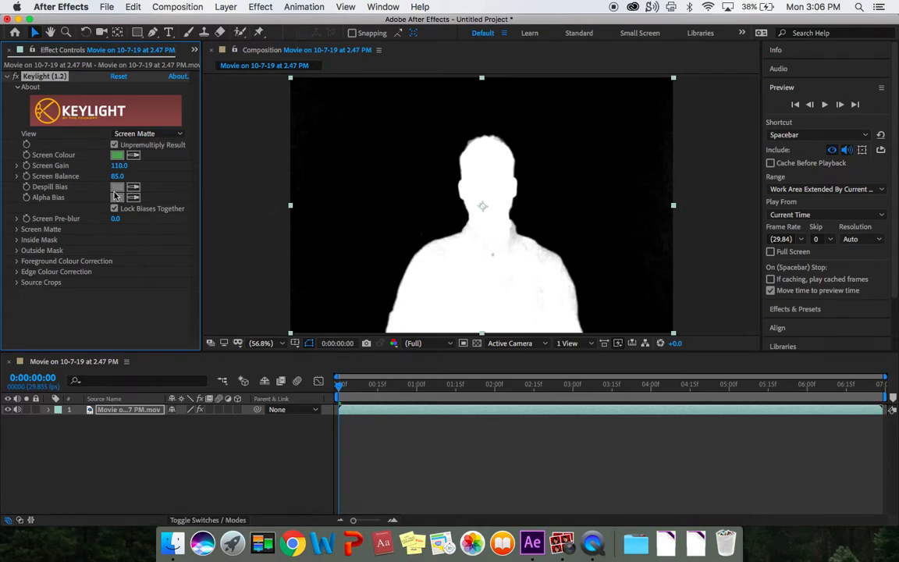
{"action": "left_click_drag", "start_coordinate": [117, 184], "coordinate": [104, 176]}
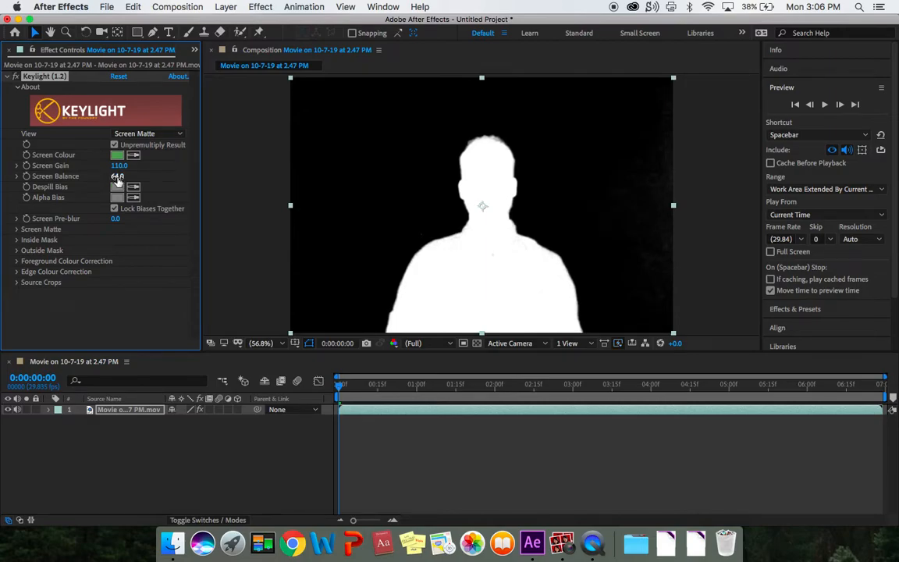
{"action": "left_click_drag", "start_coordinate": [115, 176], "coordinate": [118, 177]}
In Keylight's Screen Matte settings, set Clip Black to 10 and Clip White to 85.
{"action": "left_click", "coordinate": [17, 229]}
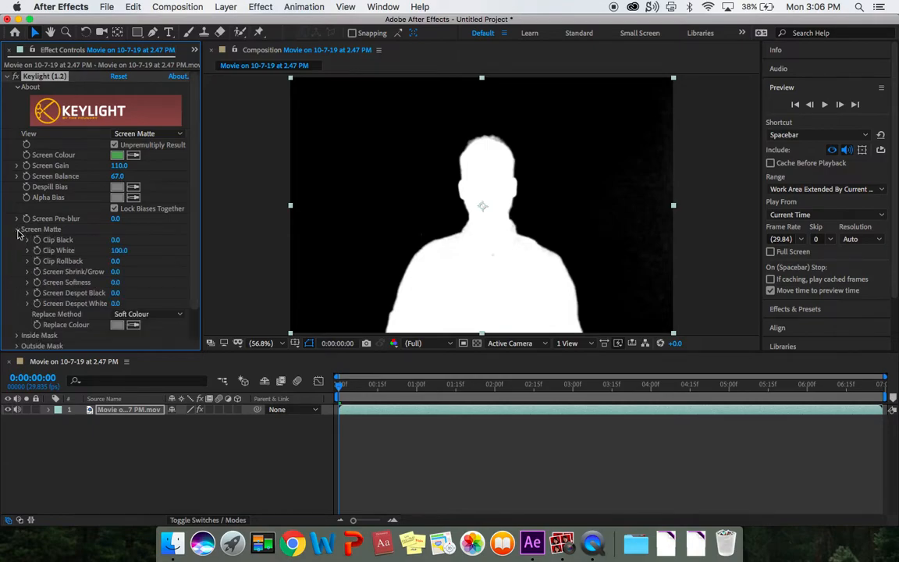
{"action": "left_click", "coordinate": [116, 240]}
{"action": "type", "text": "10"}
{"action": "key", "text": "Return"}
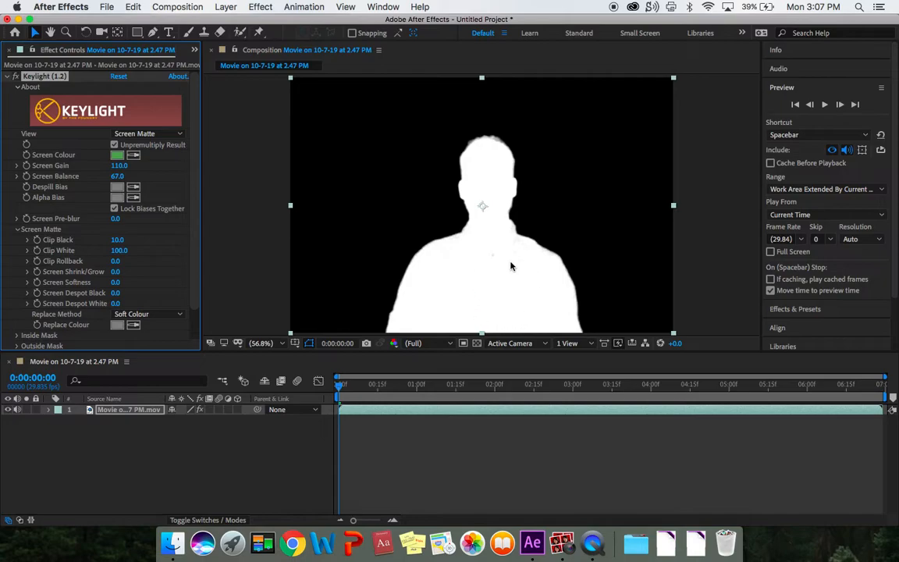
{"action": "left_click", "coordinate": [117, 251]}
{"action": "type", "text": "85"}
{"action": "key", "text": "Return"}
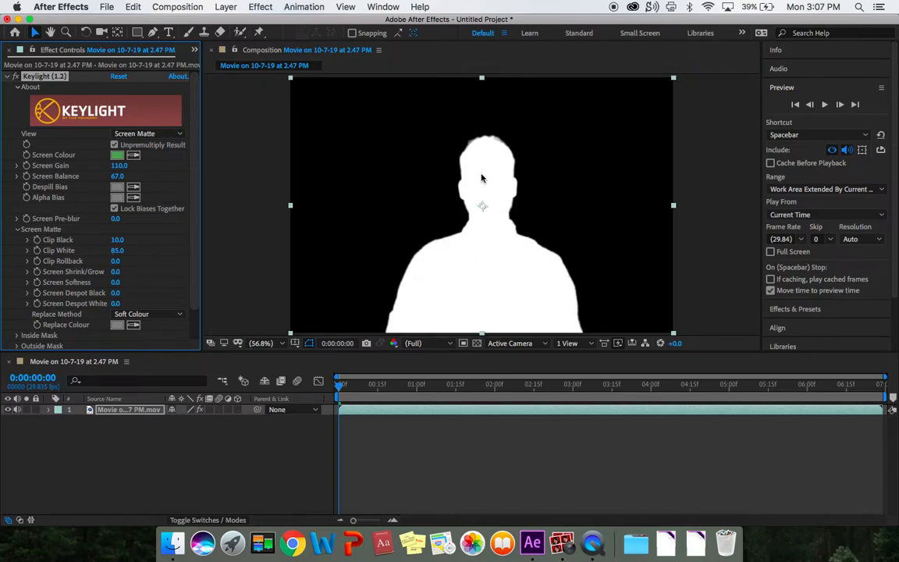
{"action": "left_click", "coordinate": [117, 250]}
{"action": "key", "text": "Return"}
Set the Screen Matte's Clip Rollback to 1.
{"action": "left_click", "coordinate": [115, 262]}
{"action": "left_click", "coordinate": [115, 262]}
{"action": "type", "text": "1"}
{"action": "key", "text": "Return"}
Return the Keylight view to Final Result and set Screen Shrink/Grow to -1.
{"action": "left_click", "coordinate": [174, 134]}
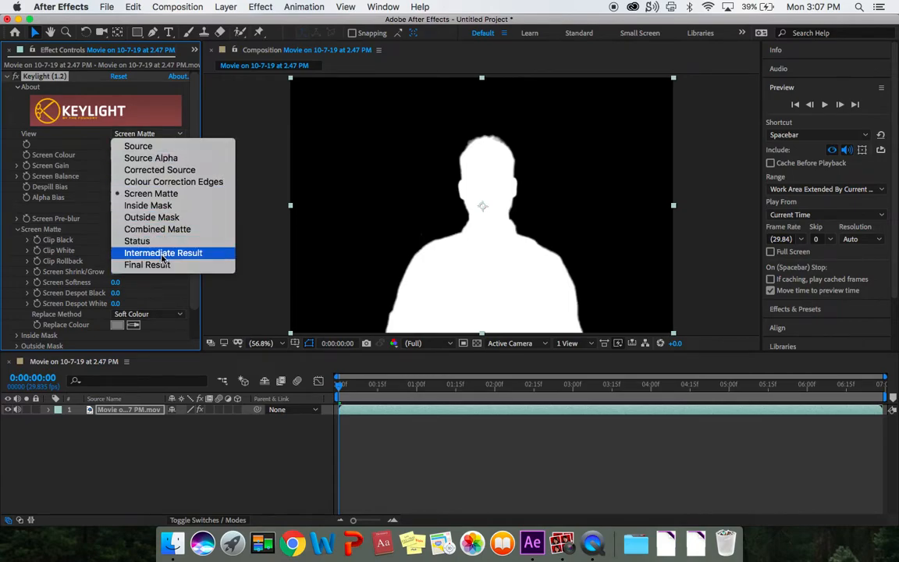
{"action": "left_click", "coordinate": [147, 265]}
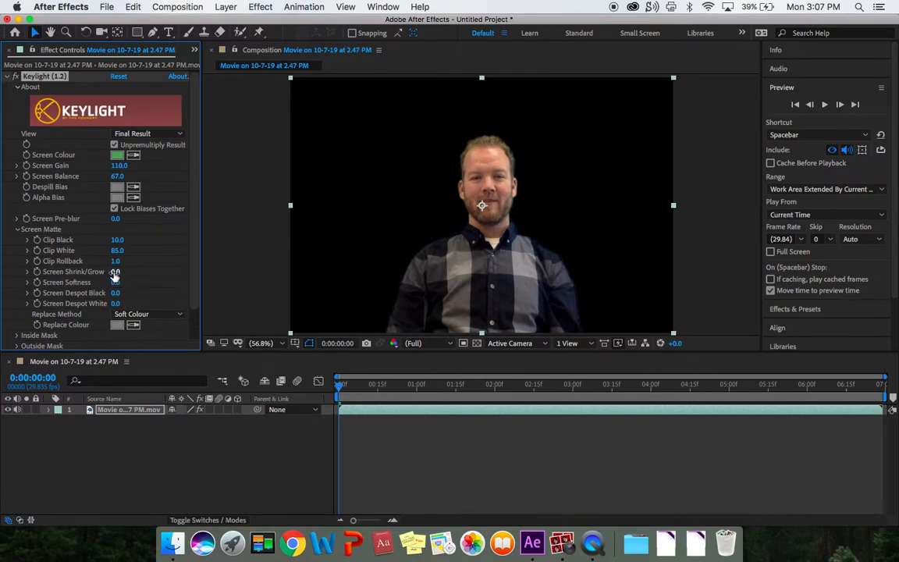
{"action": "mouse_move", "coordinate": [115, 275]}
{"action": "left_mouse_down"}
{"action": "mouse_move", "coordinate": [148, 269]}
{"action": "mouse_move", "coordinate": [114, 278]}
{"action": "left_mouse_up"}
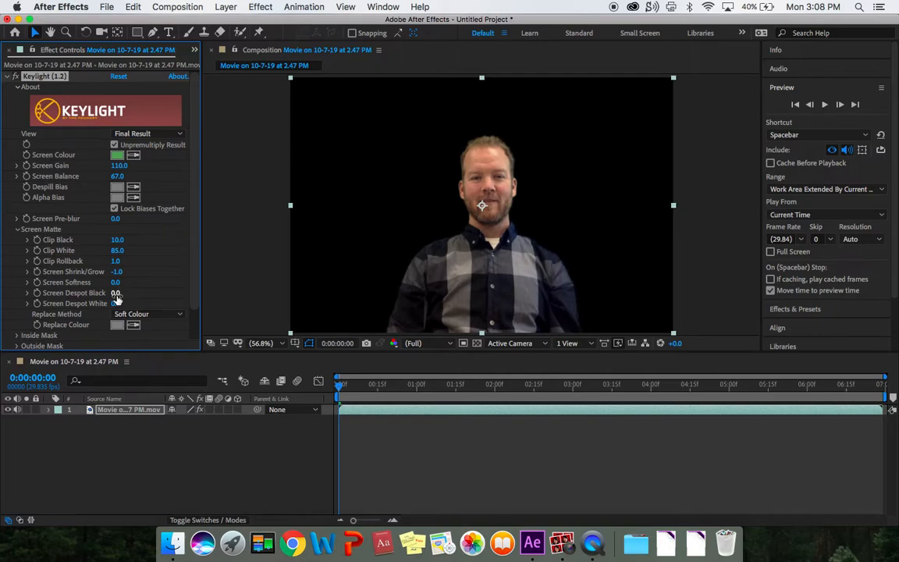
Inspect the keyed silhouette in the Screen Matte view and return to Final Result.
{"action": "left_click", "coordinate": [131, 133]}
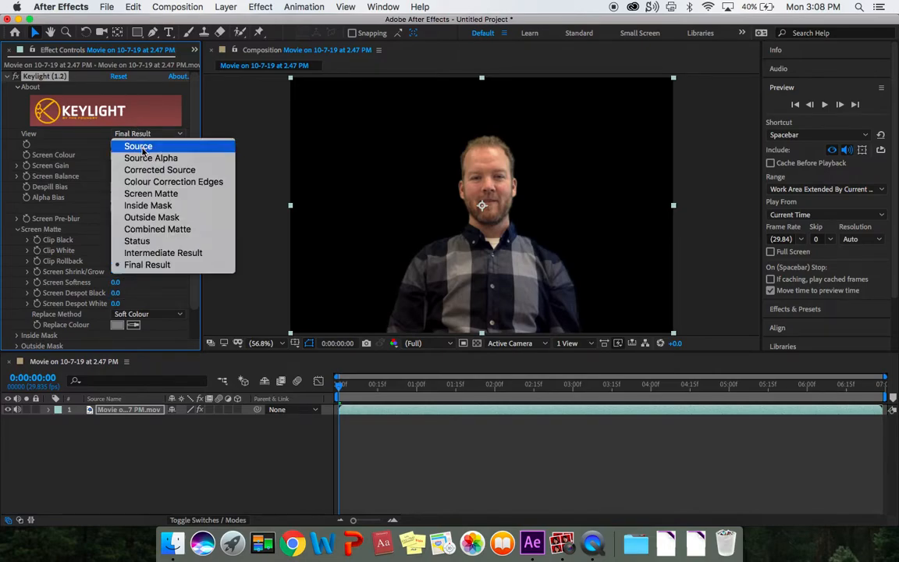
{"action": "left_click", "coordinate": [141, 194]}
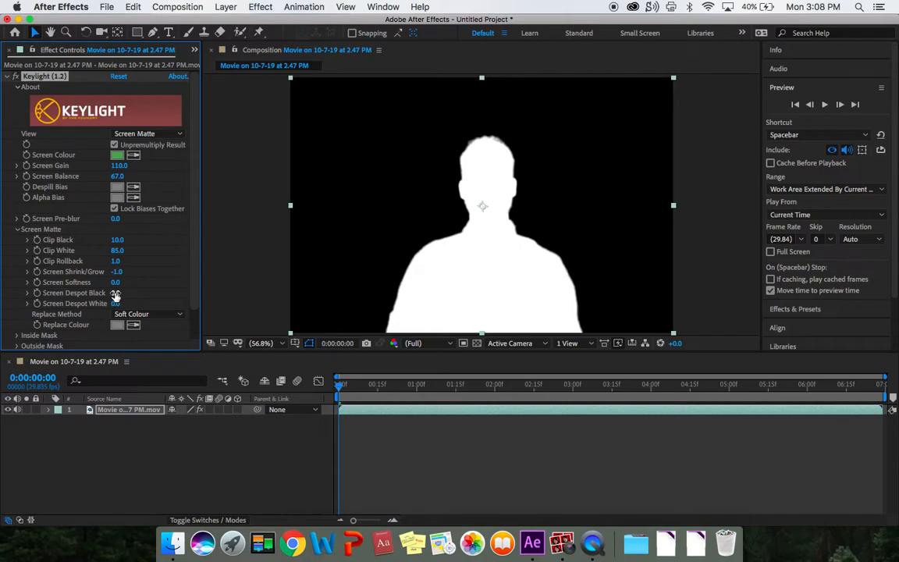
{"action": "left_click", "coordinate": [146, 133]}
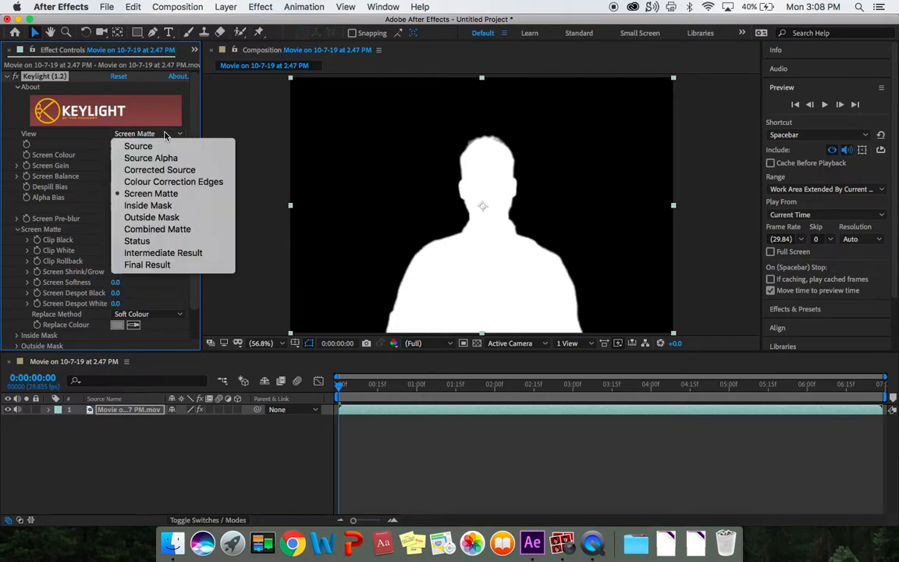
{"action": "left_click", "coordinate": [148, 265]}
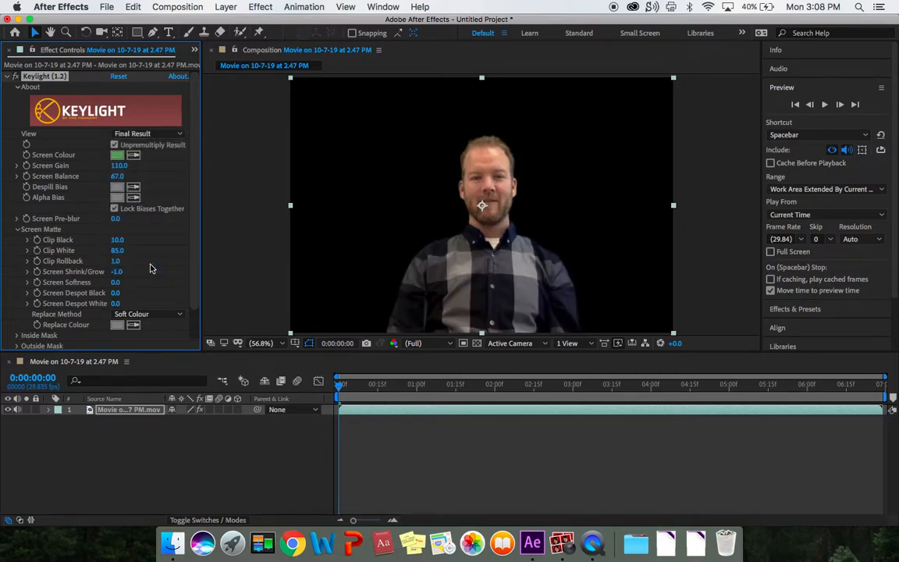
Add a full-frame rectangle shape layer and place it beneath the movie layer as a background.
{"action": "left_click", "coordinate": [121, 443]}
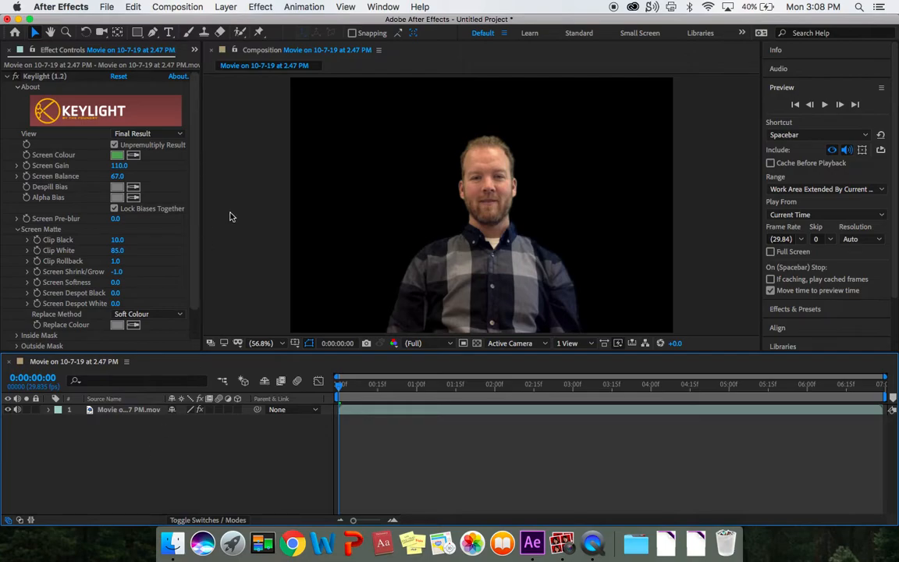
{"action": "double_click", "coordinate": [138, 34]}
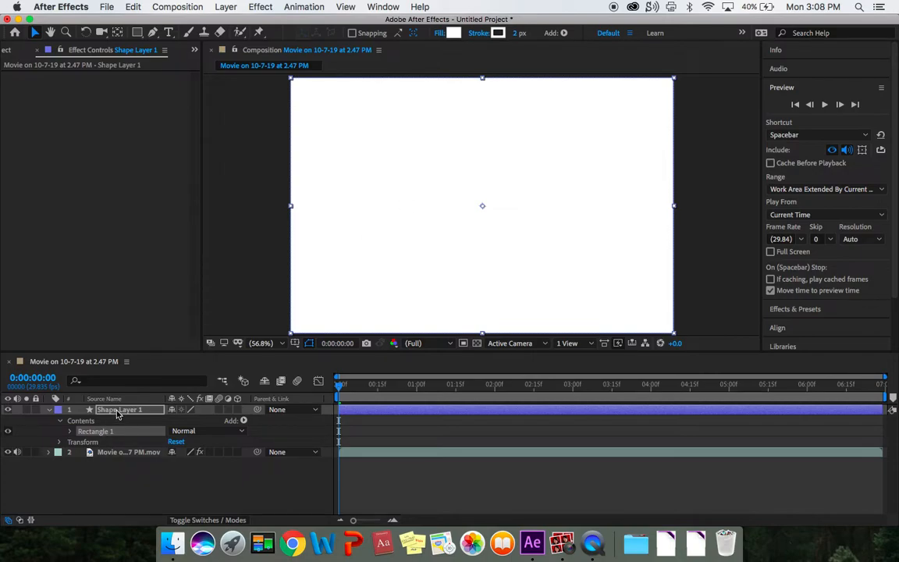
{"action": "left_click_drag", "start_coordinate": [117, 414], "coordinate": [115, 475]}
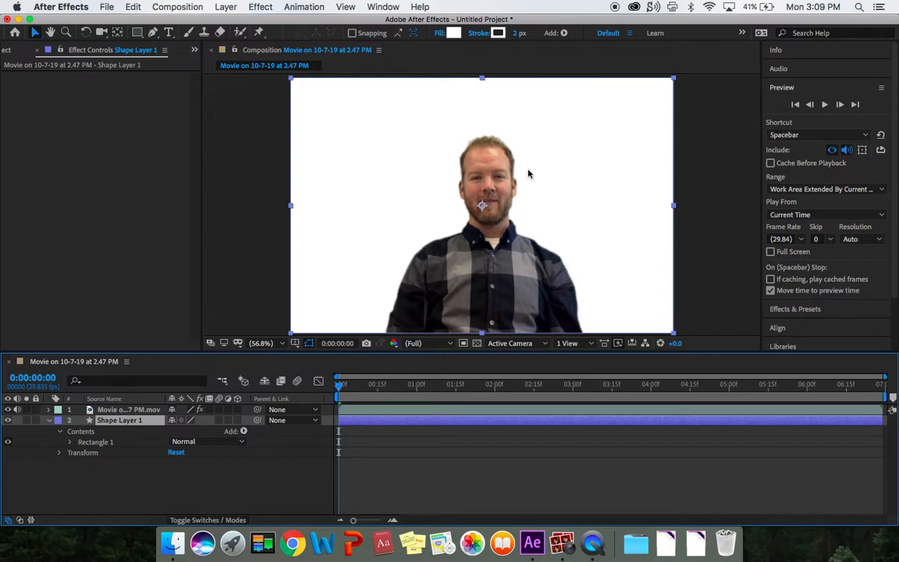
Change the background rectangle's fill color to blue 194AEE and deselect the shape layer.
{"action": "left_click", "coordinate": [453, 33]}
{"action": "left_click", "coordinate": [470, 266]}
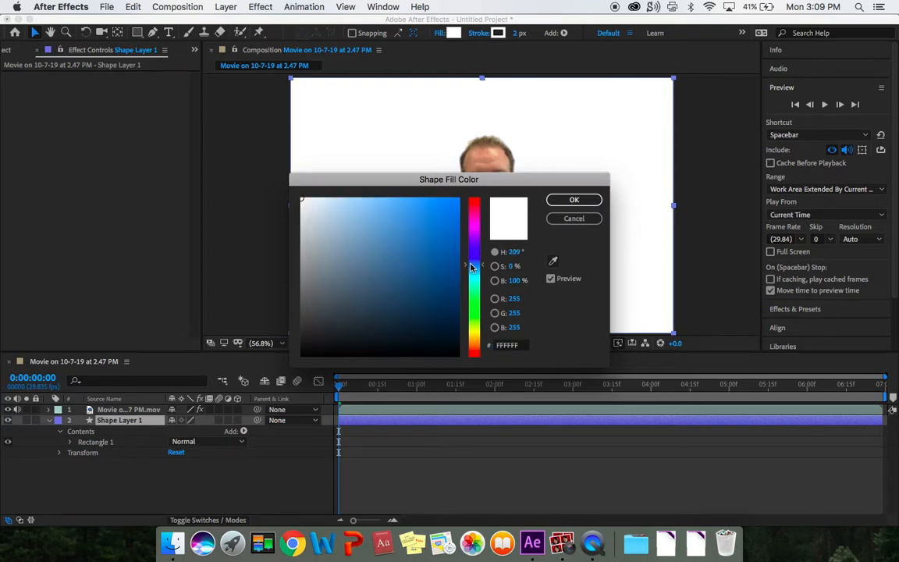
{"action": "left_click_drag", "start_coordinate": [472, 266], "coordinate": [474, 256]}
{"action": "left_click", "coordinate": [443, 207]}
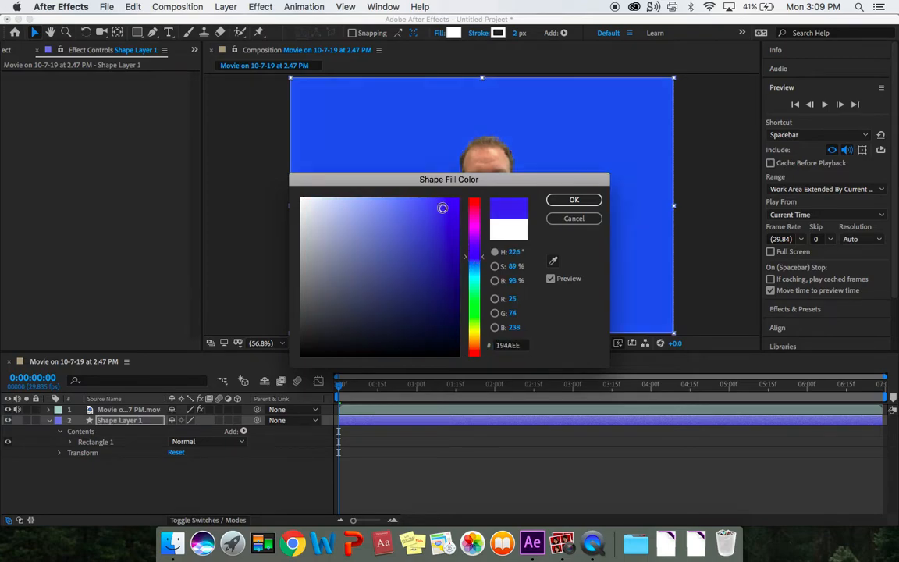
{"action": "left_click", "coordinate": [593, 200]}
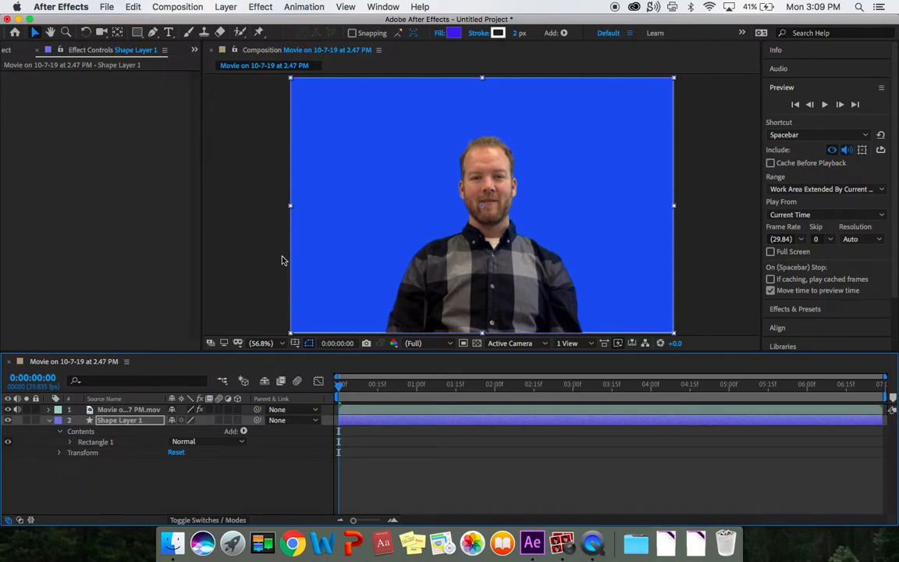
{"action": "left_click", "coordinate": [140, 482]}
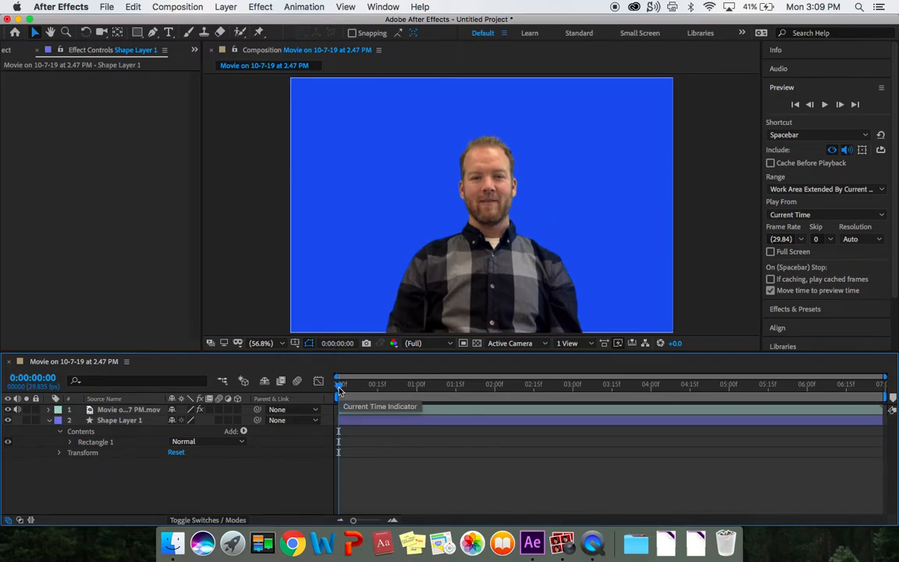
Preview the keyed footage from 0:00:01:19, where the hand is raised, and return to that frame.
{"action": "left_click_drag", "start_coordinate": [339, 390], "coordinate": [468, 384]}
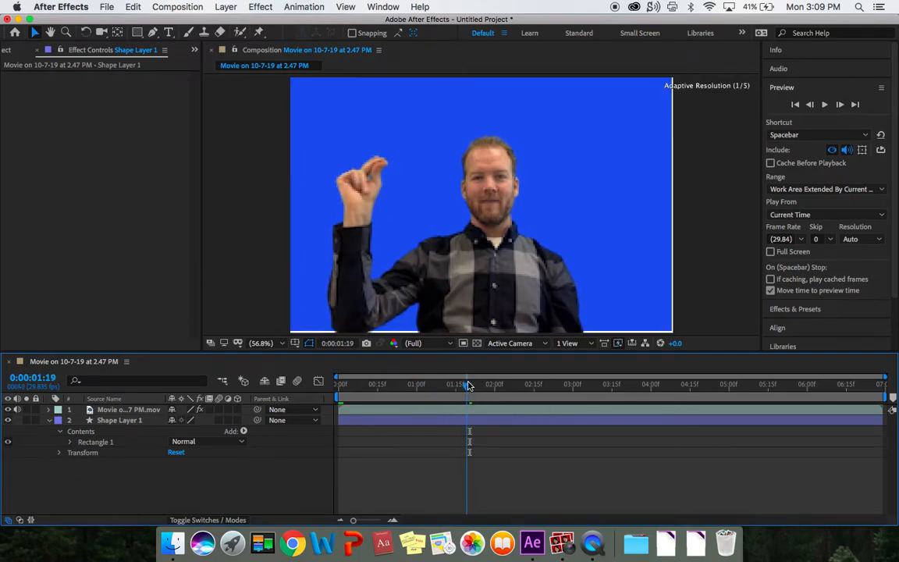
{"action": "key", "text": "space"}
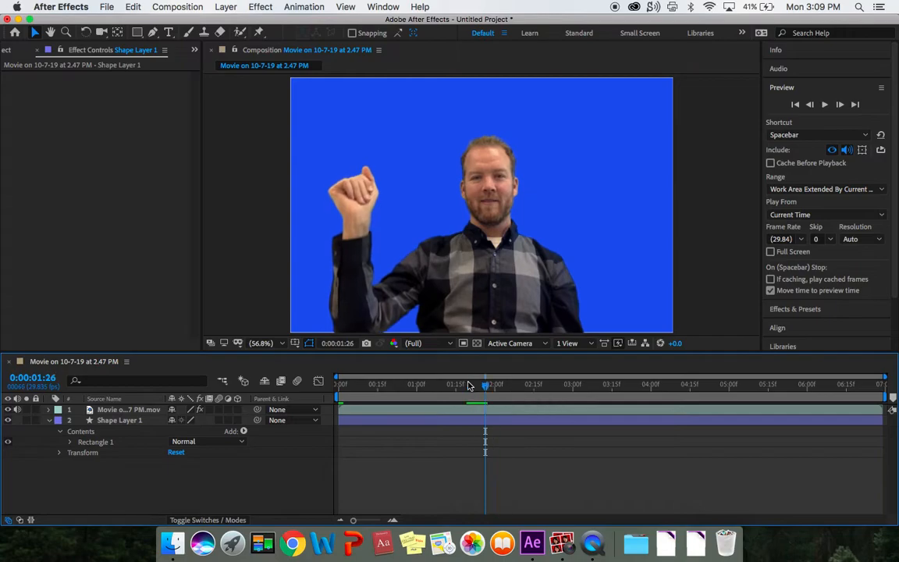
{"action": "mouse_move", "coordinate": [468, 386]}
{"action": "left_mouse_down"}
{"action": "mouse_move", "coordinate": [456, 389]}
{"action": "mouse_move", "coordinate": [499, 388]}
{"action": "mouse_move", "coordinate": [463, 388]}
{"action": "mouse_move", "coordinate": [468, 394]}
{"action": "left_mouse_up"}
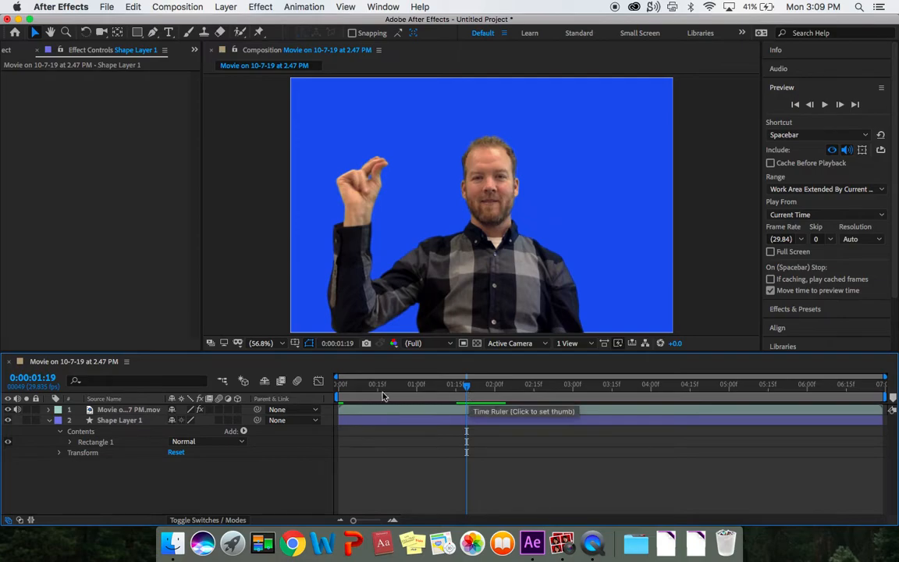
Add a small, narrow vertical rectangle shape layer above the raised hand and fill it with white FFFFFF.
{"action": "left_click", "coordinate": [137, 34]}
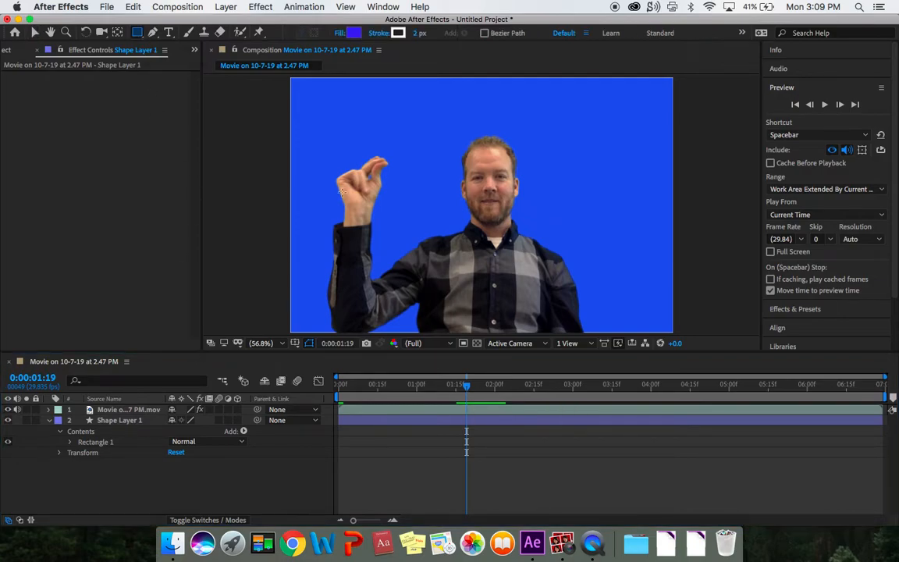
{"action": "left_click_drag", "start_coordinate": [337, 127], "coordinate": [337, 141]}
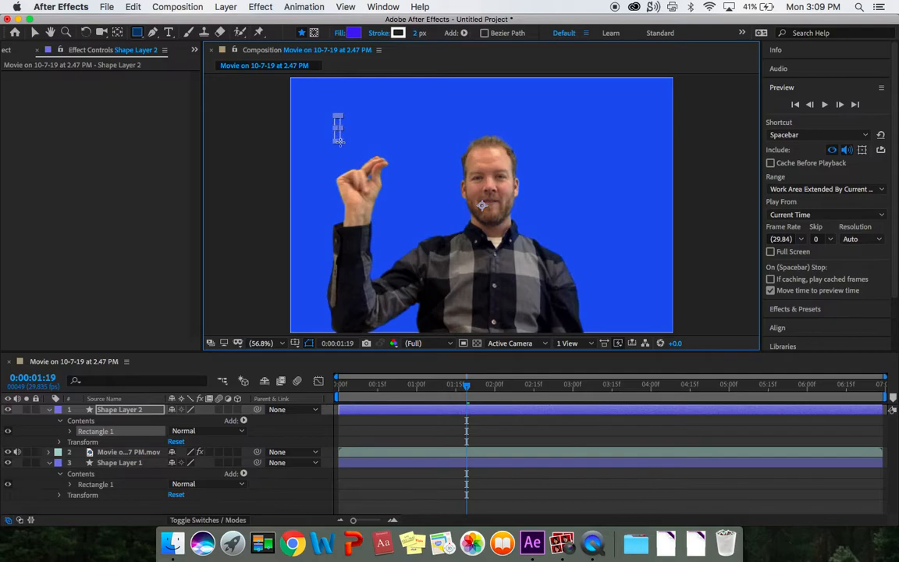
{"action": "left_click", "coordinate": [354, 33]}
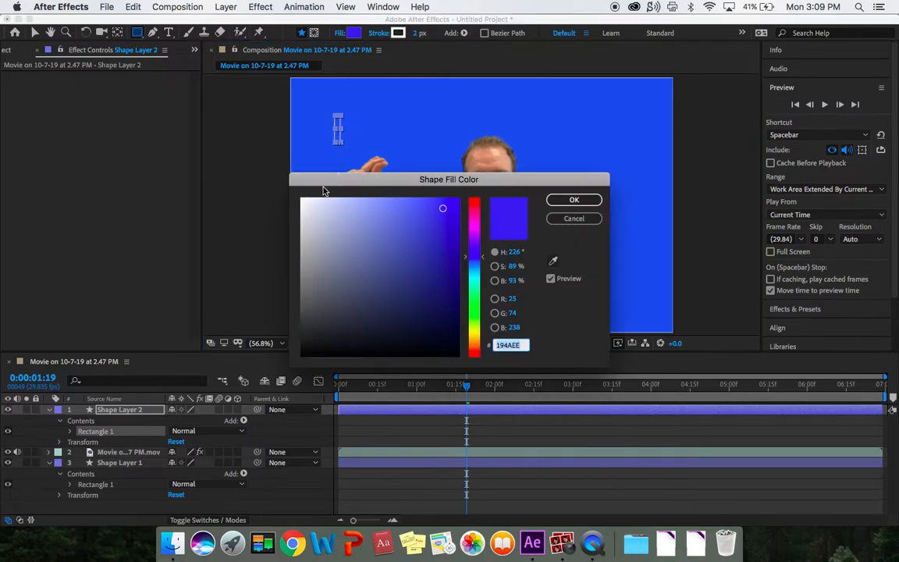
{"action": "left_click", "coordinate": [300, 201]}
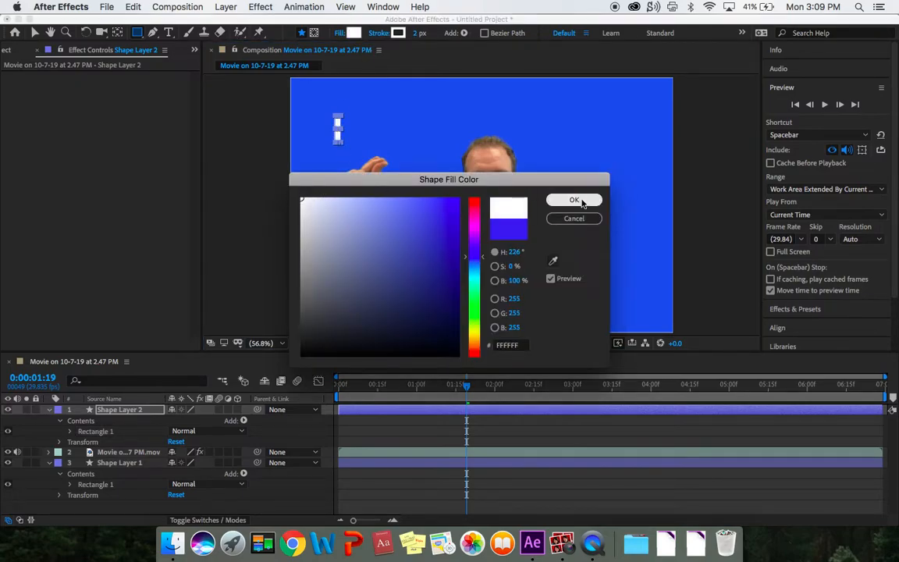
{"action": "left_click", "coordinate": [574, 200]}
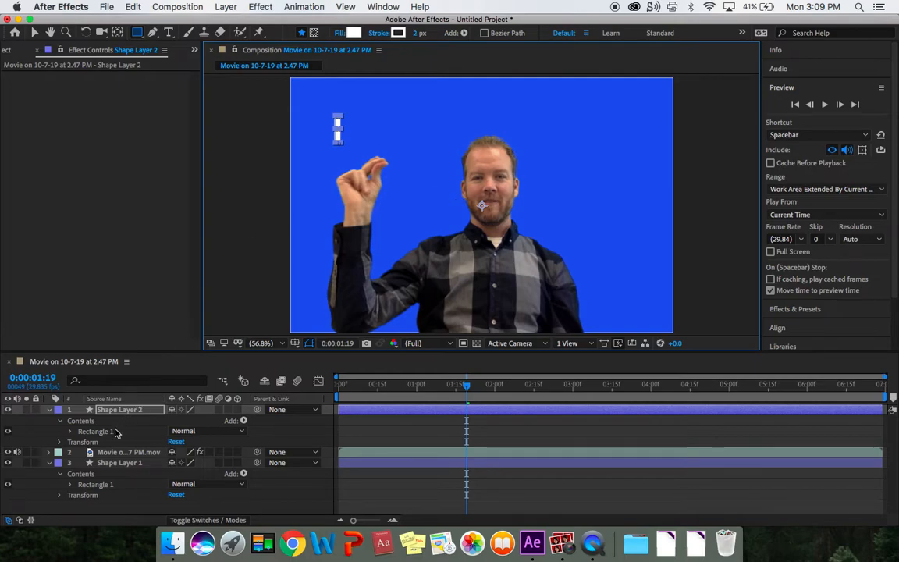
Center the white bar's anchor point in its layer content and rotate the layer to -26°.
{"action": "key", "text": "r"}
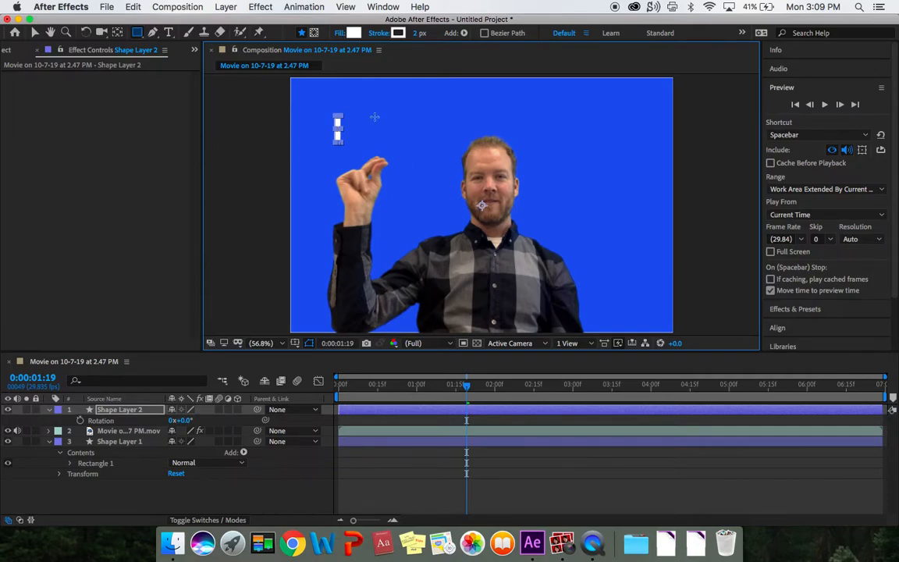
{"action": "left_click", "coordinate": [261, 7]}
{"action": "mouse_move", "coordinate": [228, 7]}
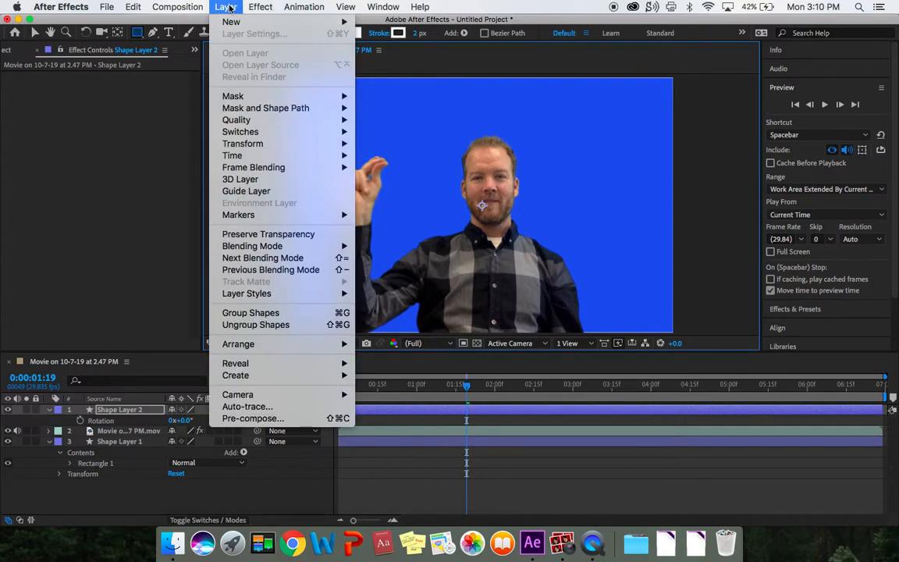
{"action": "mouse_move", "coordinate": [328, 143]}
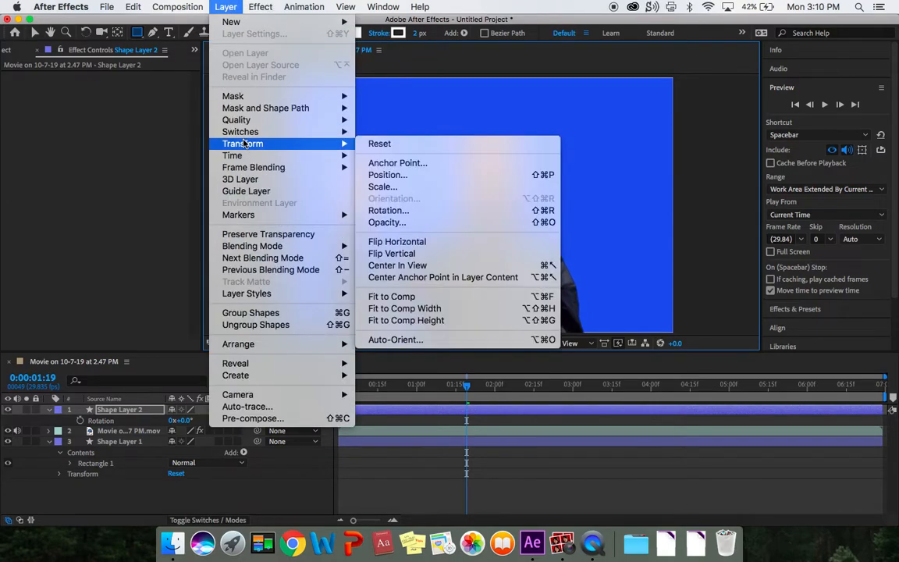
{"action": "left_click", "coordinate": [433, 279]}
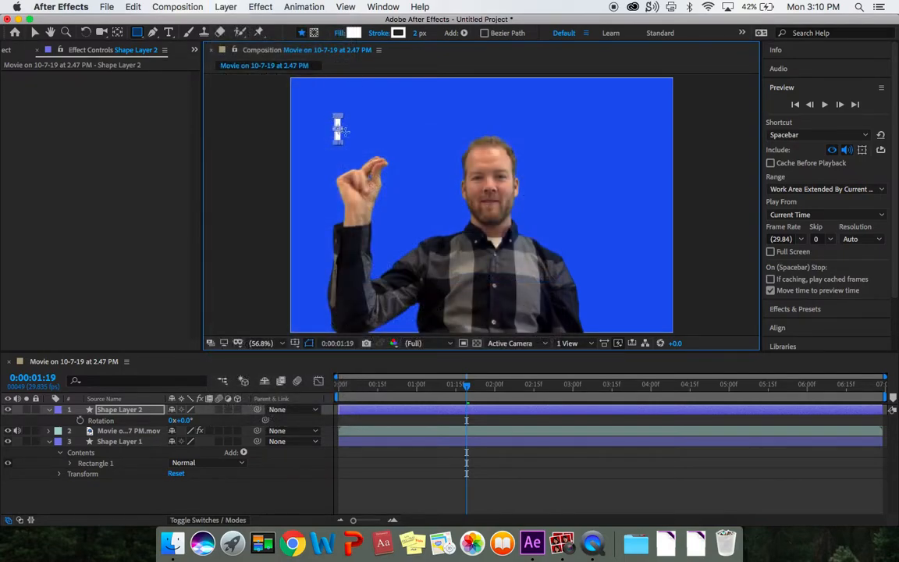
{"action": "left_click_drag", "start_coordinate": [181, 421], "coordinate": [173, 423]}
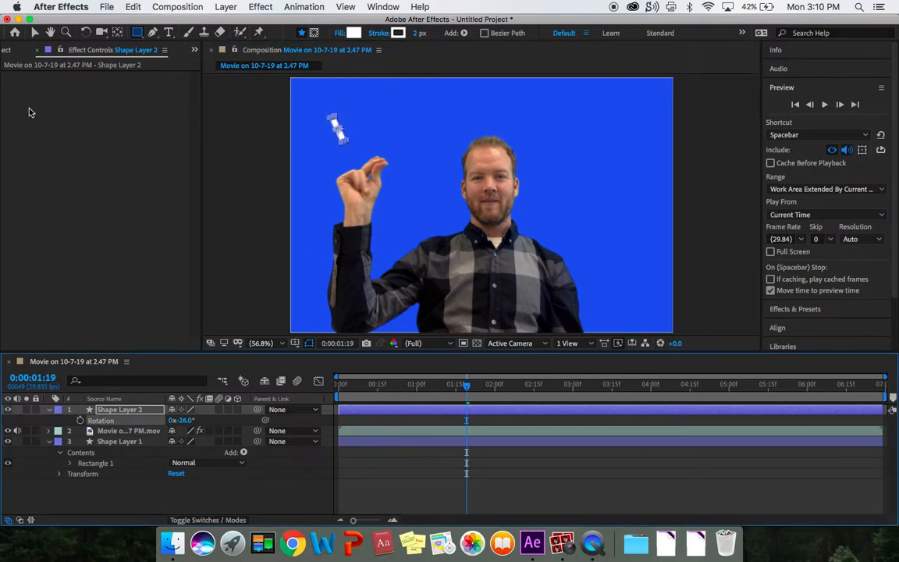
Rename the tilted white bar's shape layer to Snap.
{"action": "left_click", "coordinate": [34, 33]}
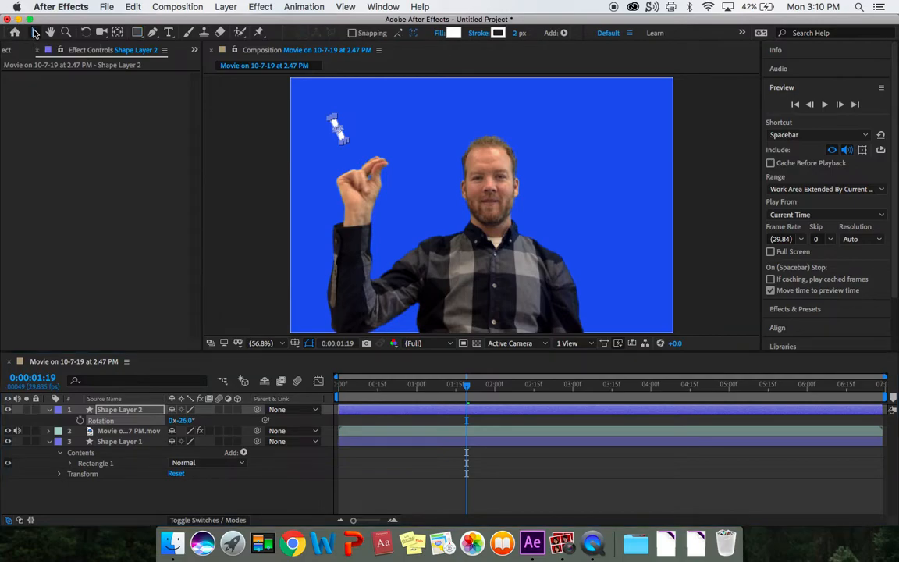
{"action": "left_click", "coordinate": [228, 204]}
{"action": "left_click", "coordinate": [120, 411]}
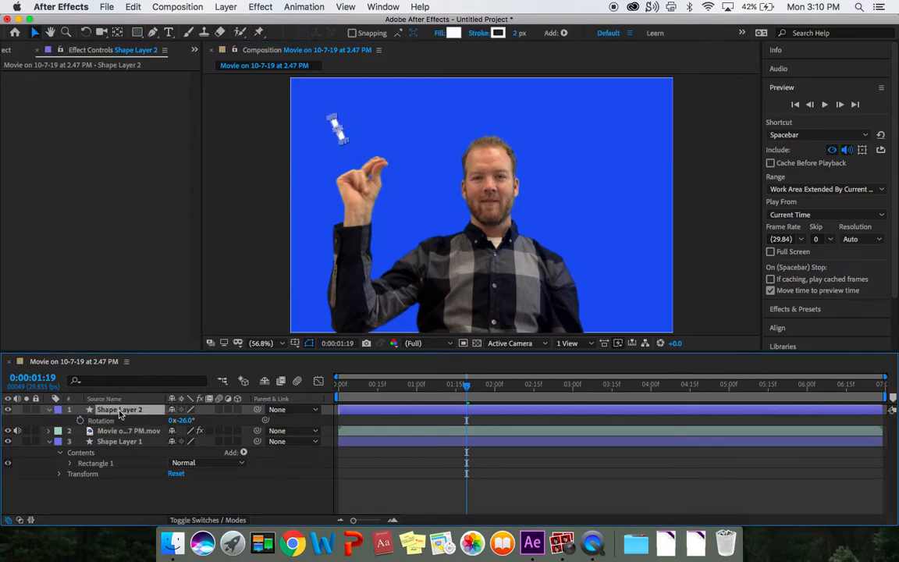
{"action": "key", "text": "Return"}
{"action": "type", "text": "Snap"}
{"action": "key", "text": "Return"}
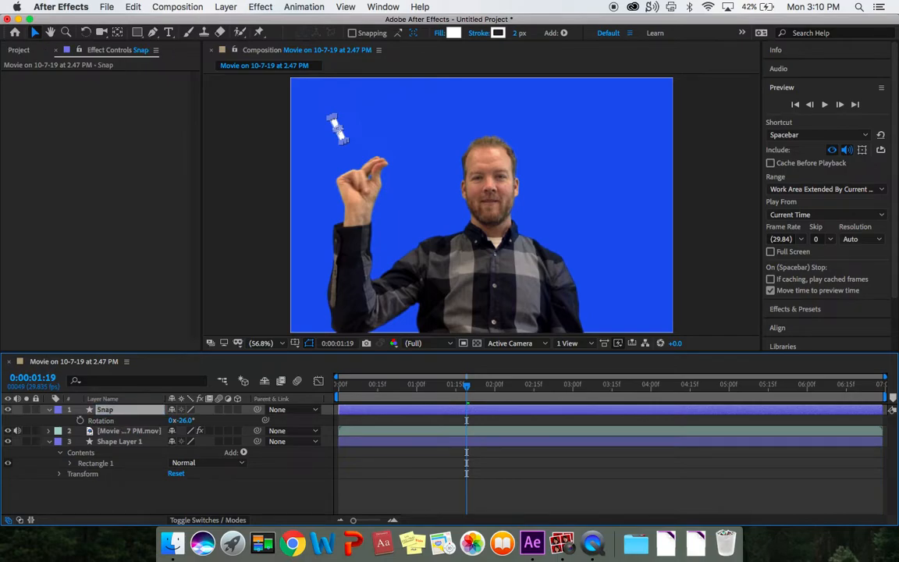
Duplicate the Snap layer three times.
{"action": "left_click", "coordinate": [133, 6]}
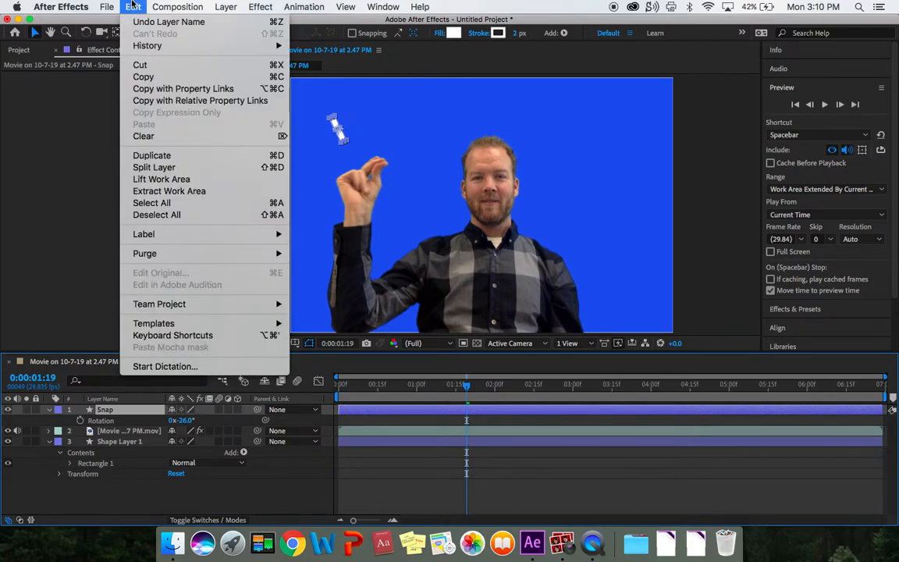
{"action": "key", "text": "super+d"}
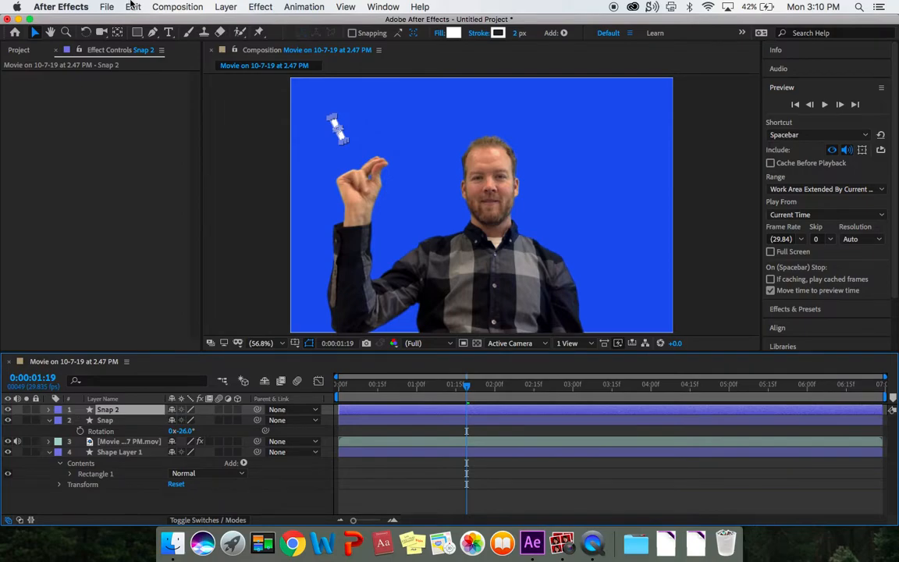
{"action": "key", "text": "super+d"}
{"action": "key", "text": "super+d"}
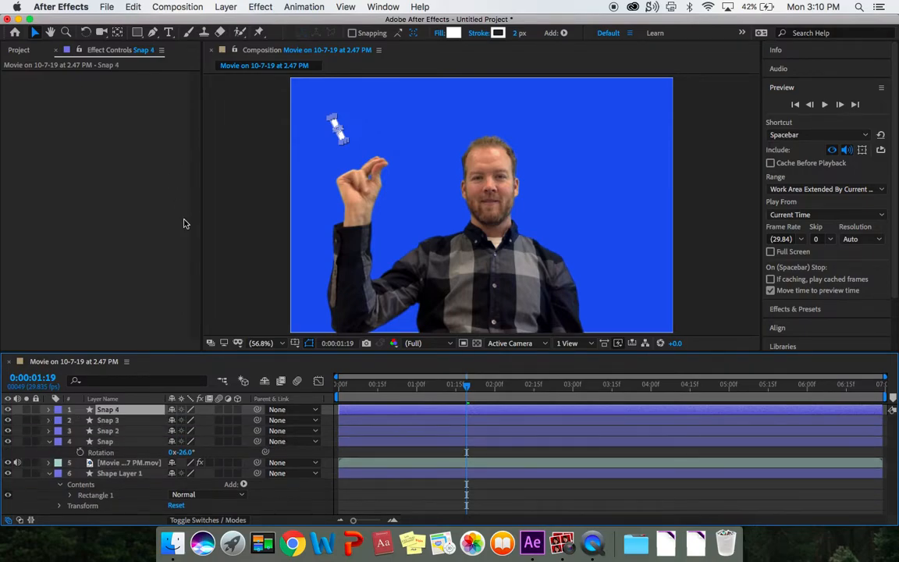
Spread the Snap 2, Snap 3 and Snap 4 bars out in a row beside the original bar above the hand.
{"action": "left_click", "coordinate": [122, 430]}
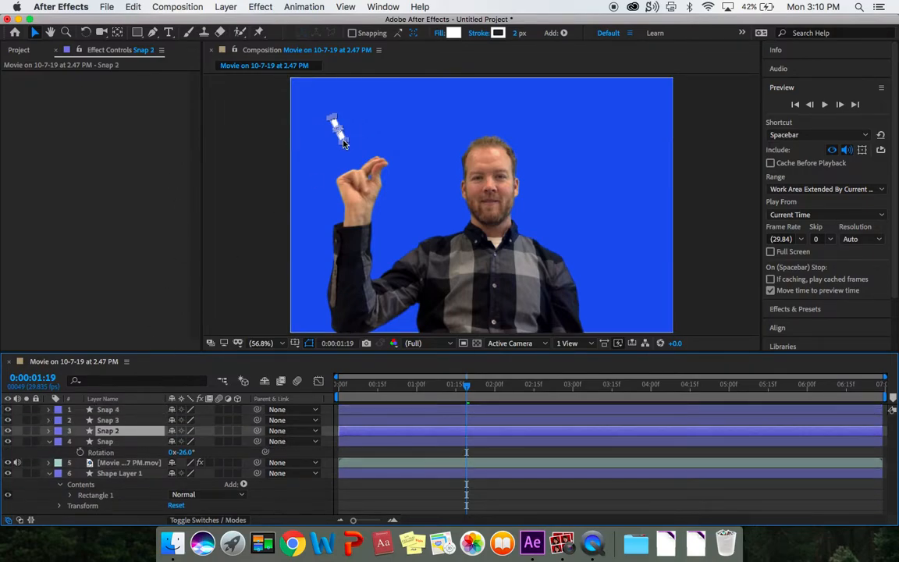
{"action": "left_click_drag", "start_coordinate": [341, 139], "coordinate": [355, 137]}
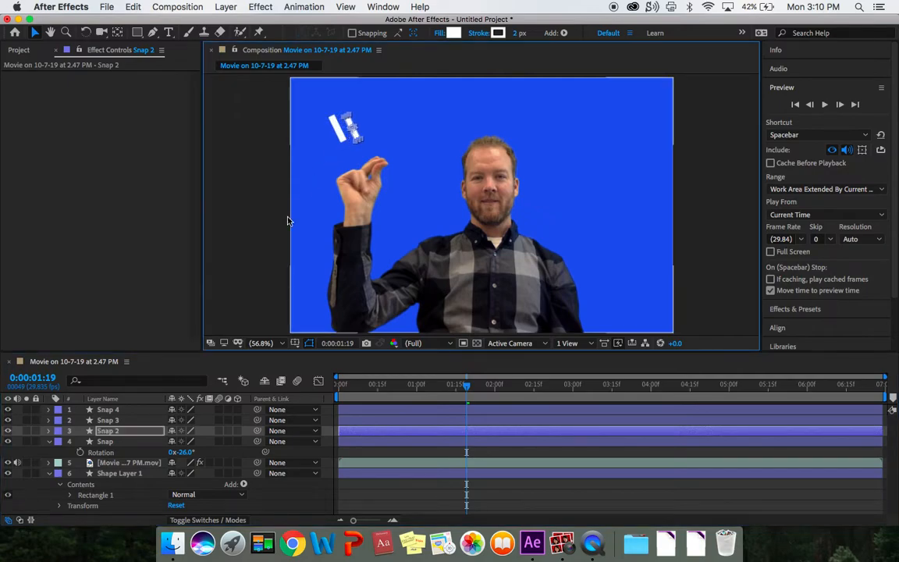
{"action": "left_click", "coordinate": [117, 419]}
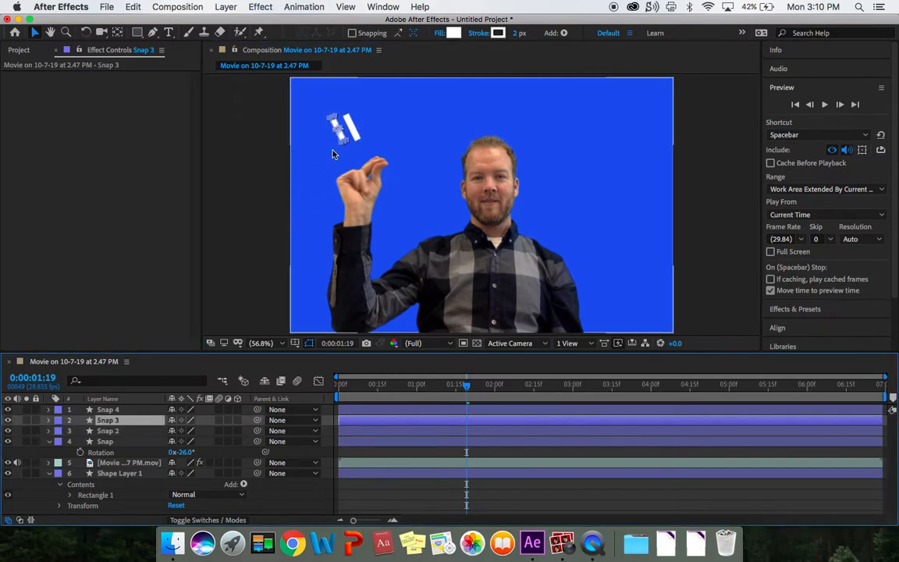
{"action": "left_click_drag", "start_coordinate": [341, 139], "coordinate": [378, 139]}
{"action": "key", "text": "super+Up"}
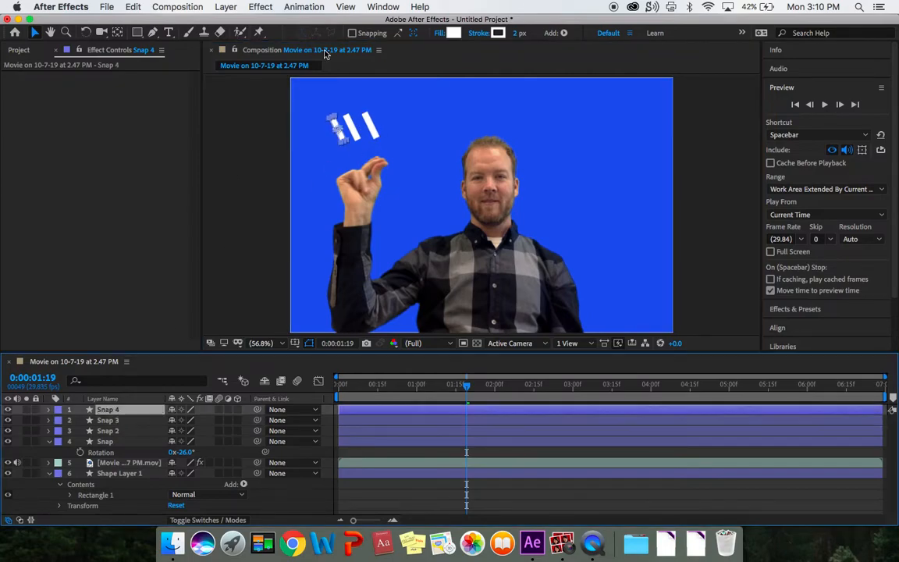
{"action": "left_click_drag", "start_coordinate": [341, 138], "coordinate": [395, 137]}
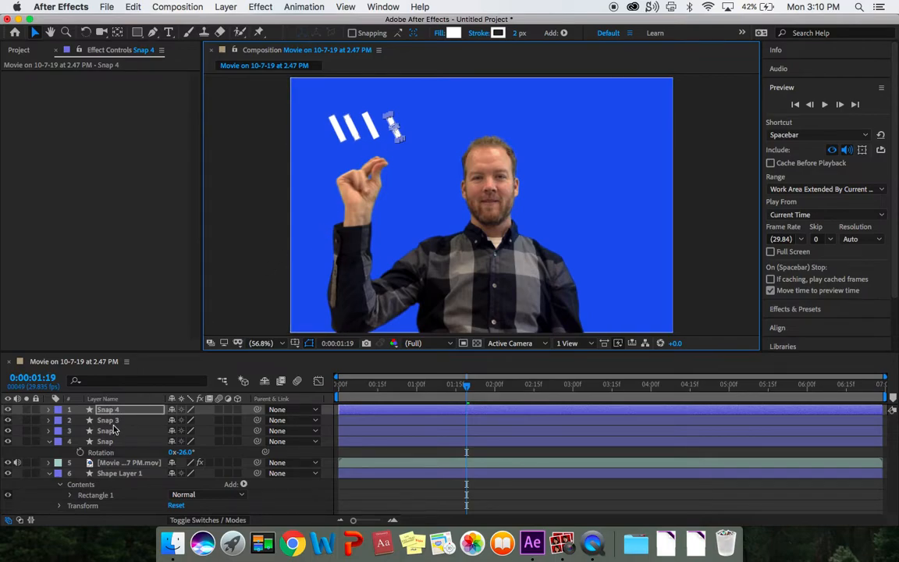
Fan out the bars by setting the rotation of Snap 4 to 21°, Snap 3 to 7° and Snap 2 to -11°.
{"action": "key", "text": "r"}
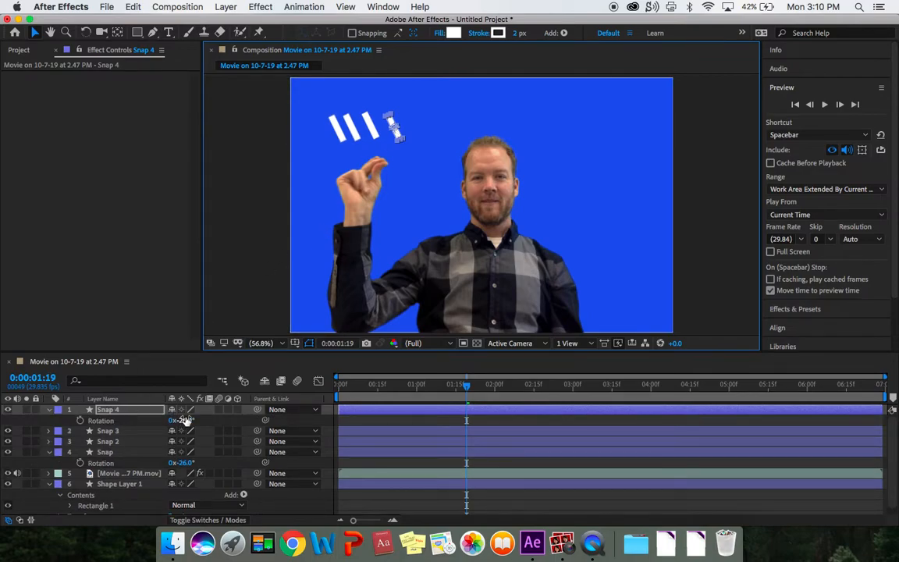
{"action": "left_click_drag", "start_coordinate": [181, 420], "coordinate": [225, 430]}
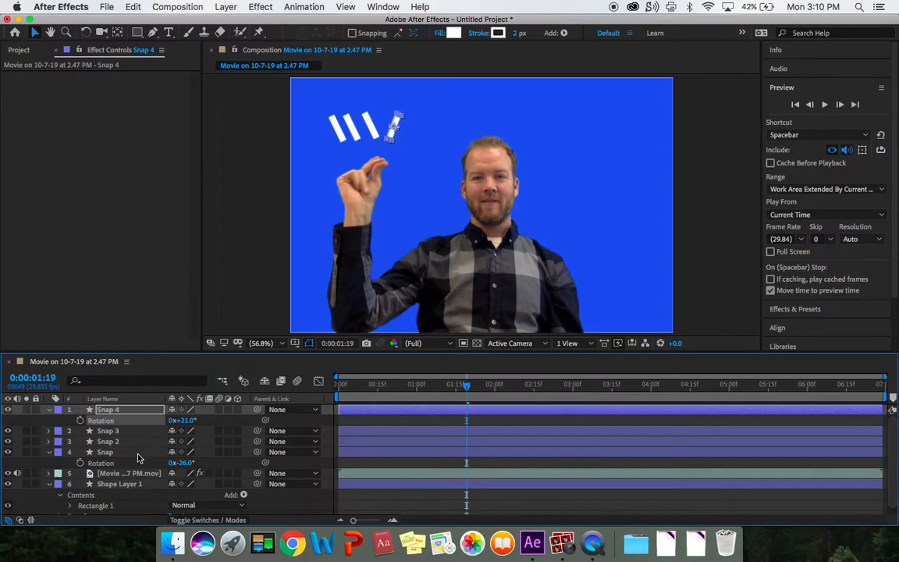
{"action": "left_click", "coordinate": [117, 431]}
{"action": "key", "text": "r"}
{"action": "left_click_drag", "start_coordinate": [181, 441], "coordinate": [201, 447]}
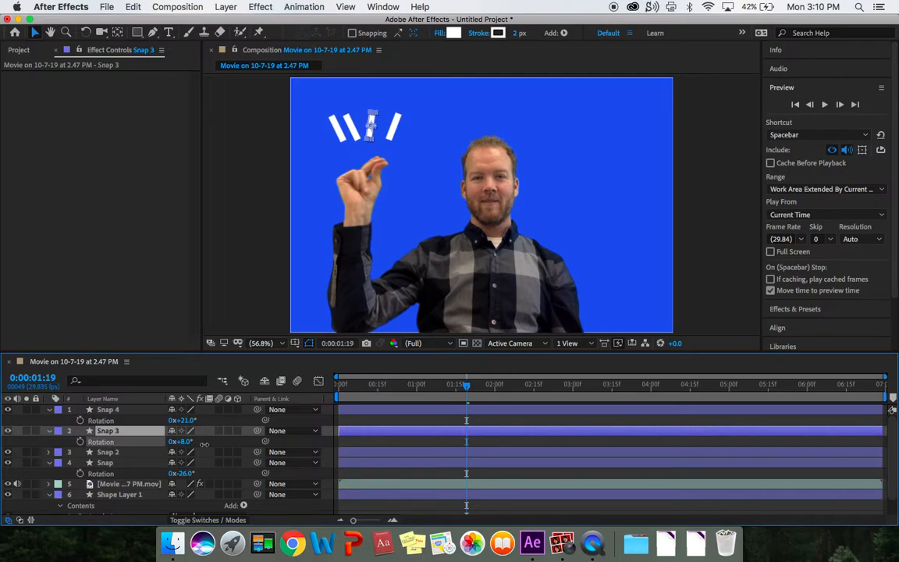
{"action": "left_click", "coordinate": [117, 452]}
{"action": "key", "text": "r"}
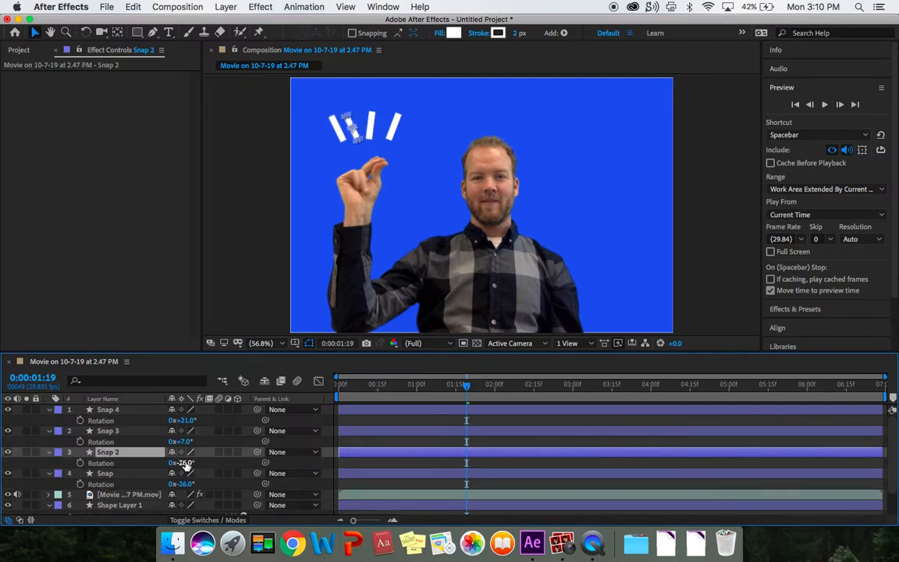
{"action": "left_click_drag", "start_coordinate": [181, 463], "coordinate": [195, 465]}
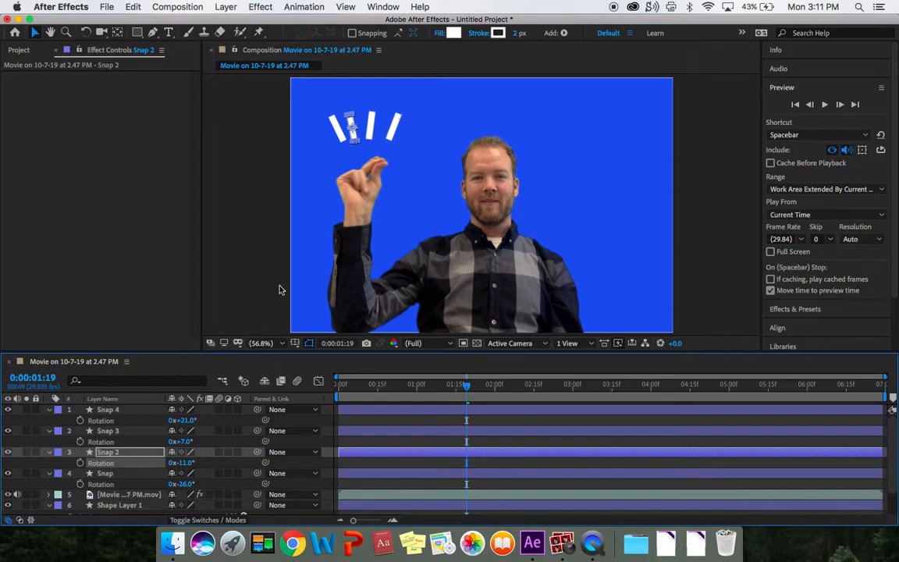
Nudge the Snap 3 and Snap 2 bars to even out the spacing of the fan above the hand, and deselect everything.
{"action": "left_click", "coordinate": [326, 155]}
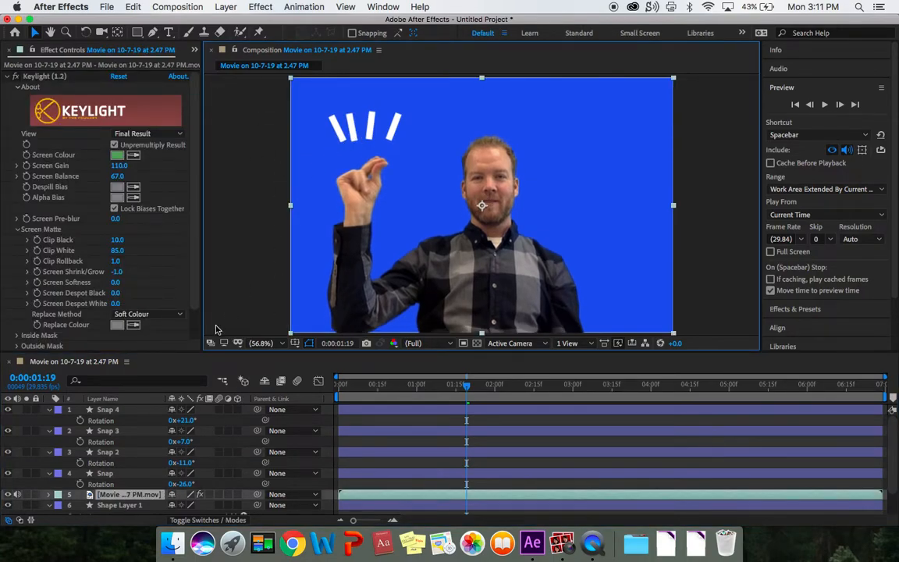
{"action": "left_click", "coordinate": [107, 410]}
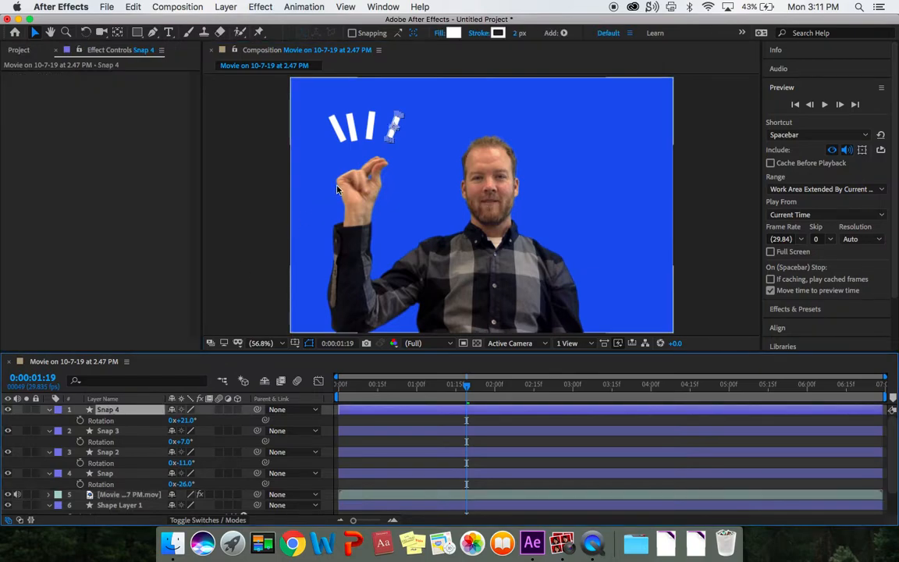
{"action": "left_click", "coordinate": [372, 127]}
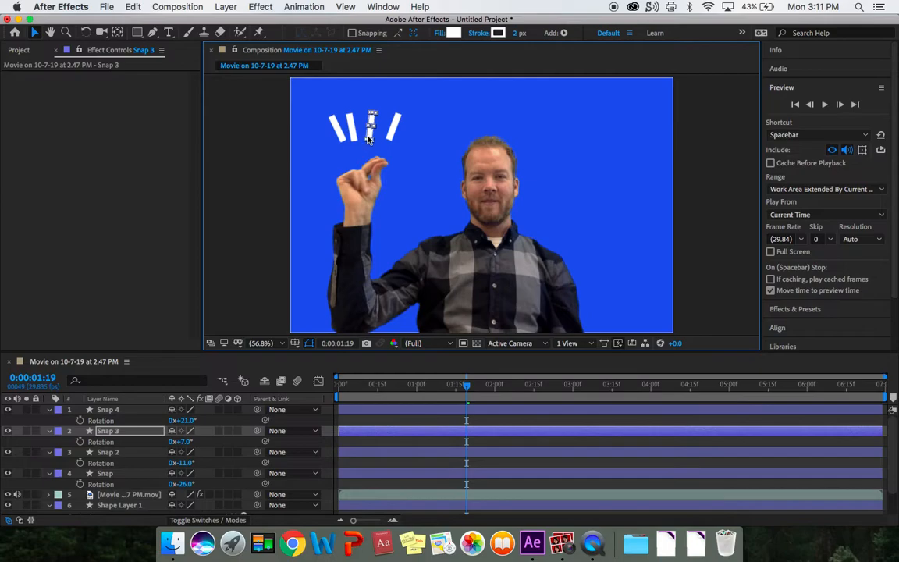
{"action": "left_click", "coordinate": [353, 129]}
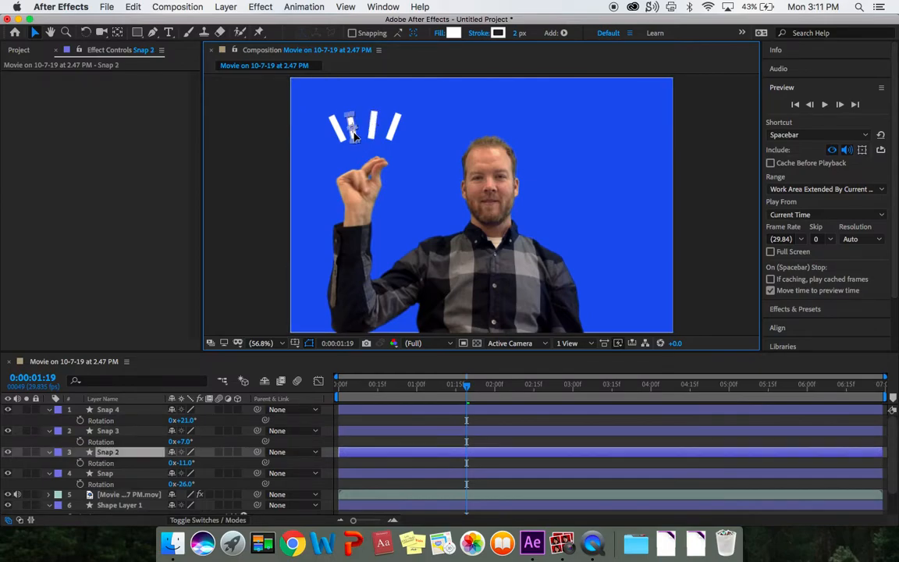
{"action": "left_click", "coordinate": [356, 129]}
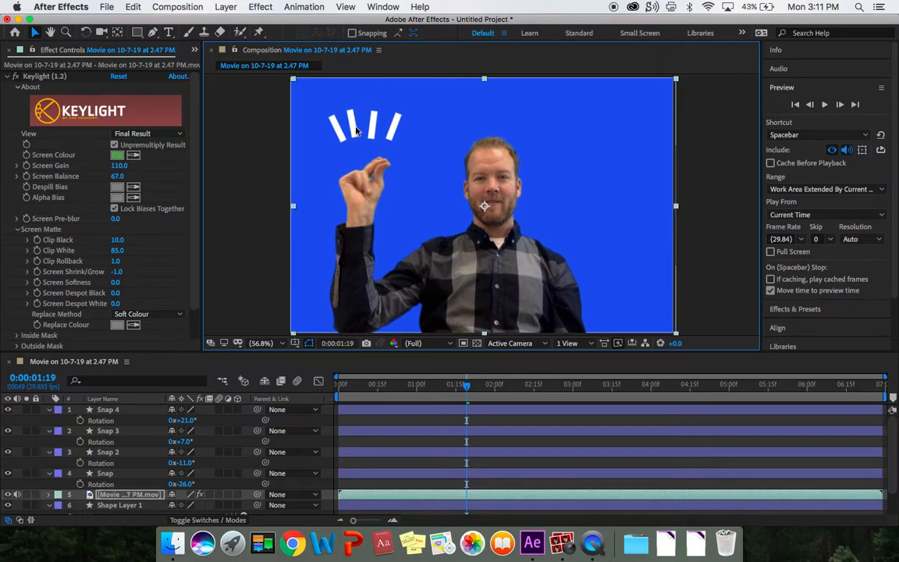
{"action": "left_click", "coordinate": [110, 453]}
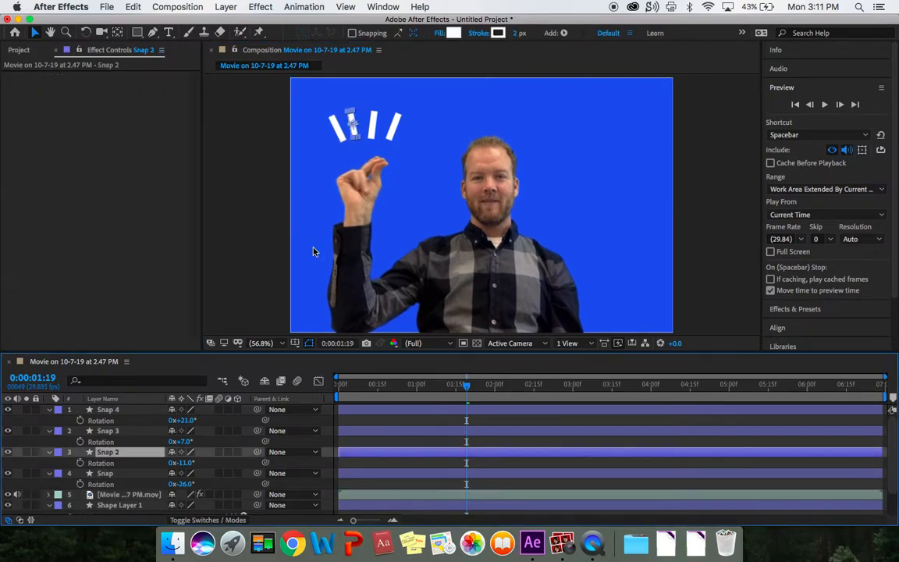
{"action": "left_click", "coordinate": [355, 137]}
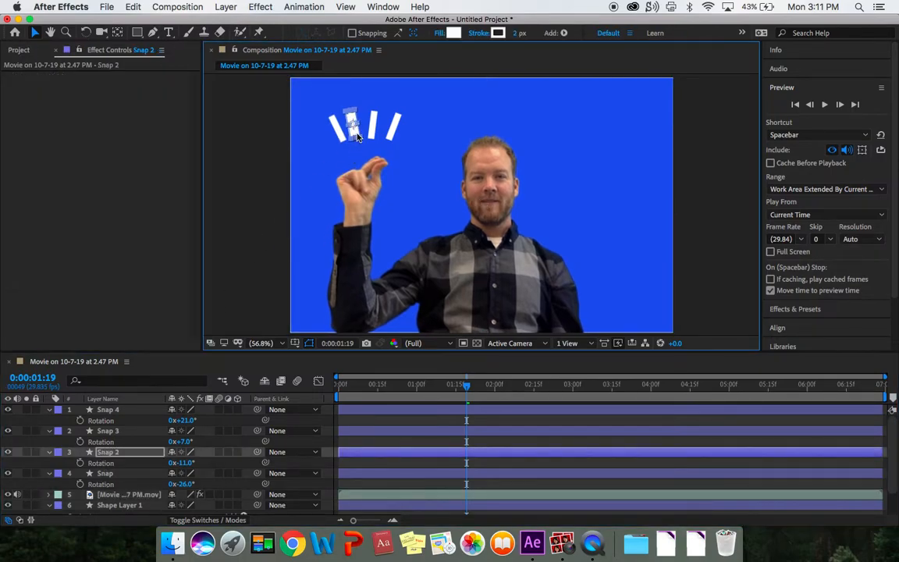
{"action": "left_click", "coordinate": [355, 135]}
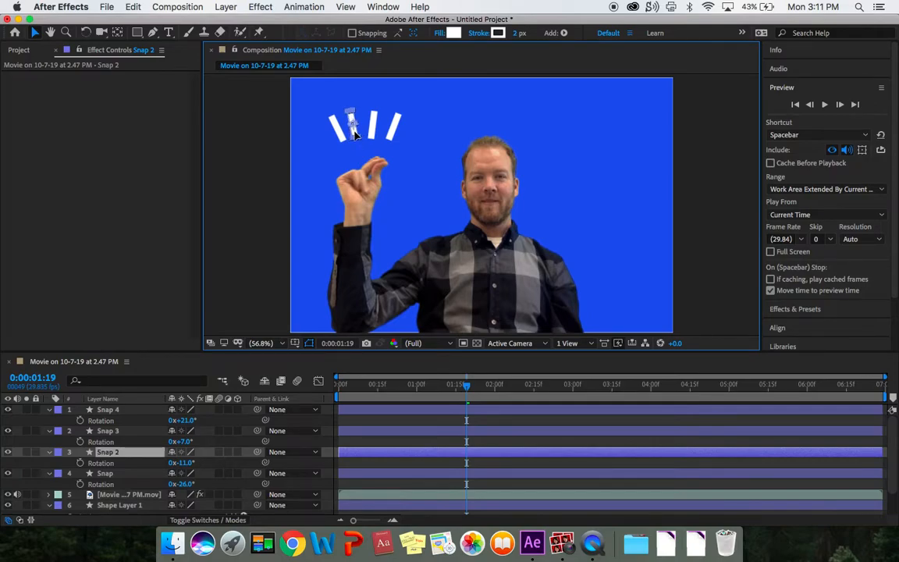
{"action": "left_click", "coordinate": [272, 208]}
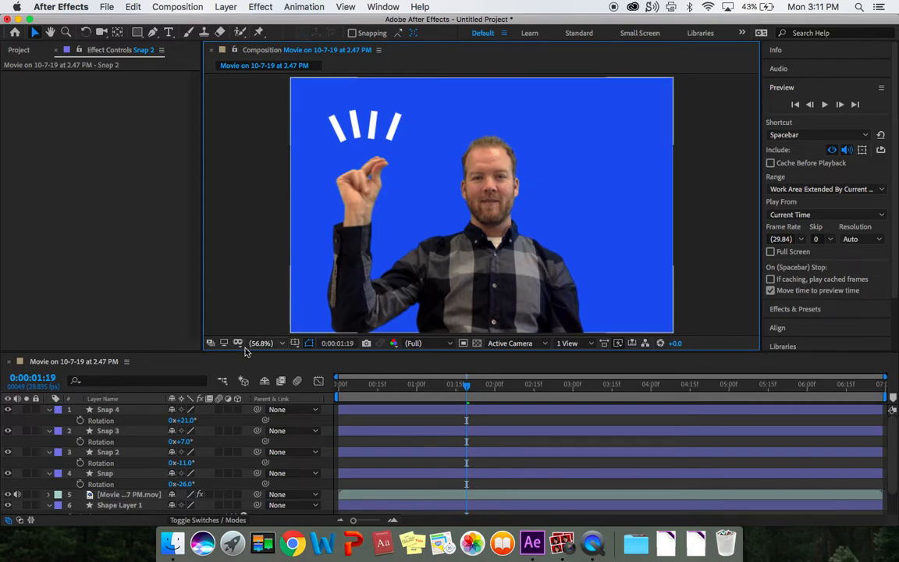
Set the scale of all four Snap layers to 0% and start scale keyframes at 0:00:01:19.
{"action": "left_click", "coordinate": [119, 418]}
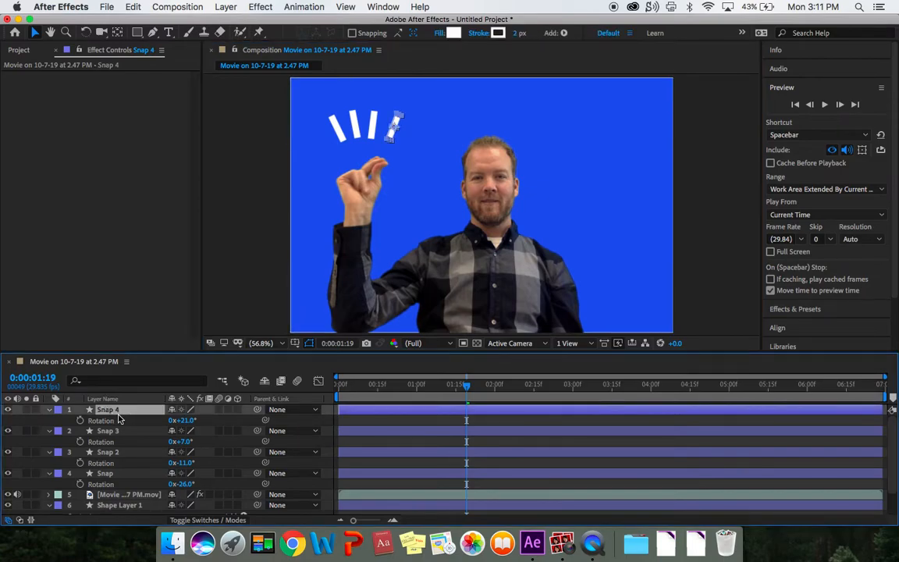
{"action": "left_click", "coordinate": [117, 478], "text": "shift"}
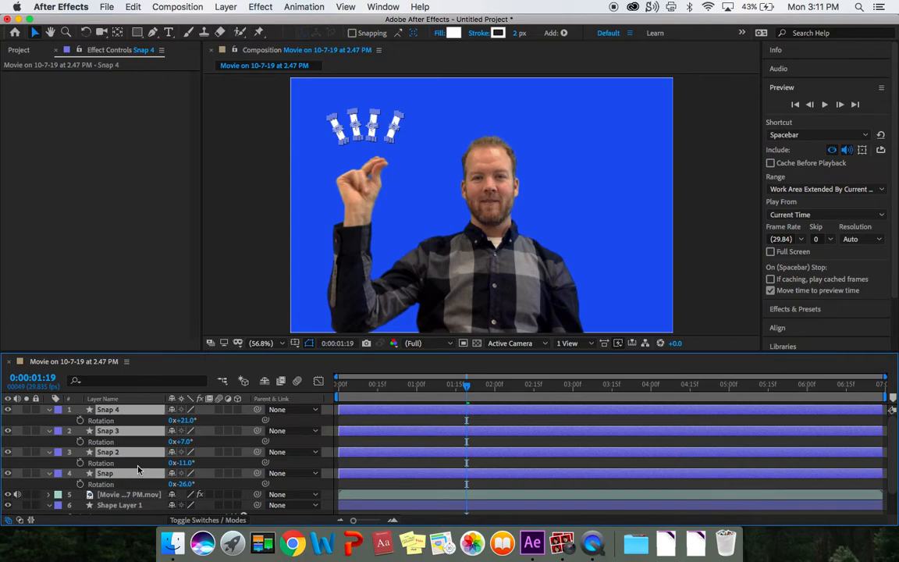
{"action": "key", "text": "s"}
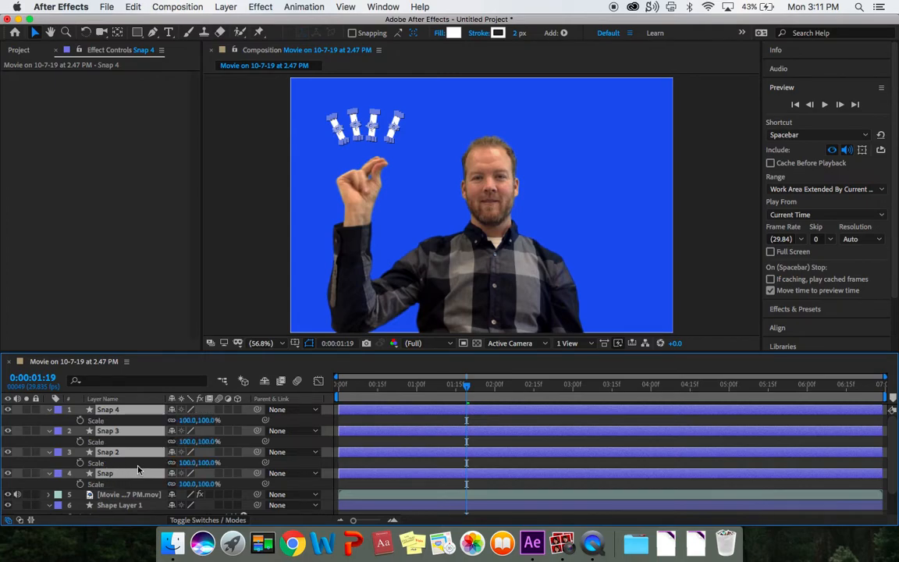
{"action": "left_click", "coordinate": [207, 419]}
{"action": "type", "text": "0"}
{"action": "key", "text": "Return"}
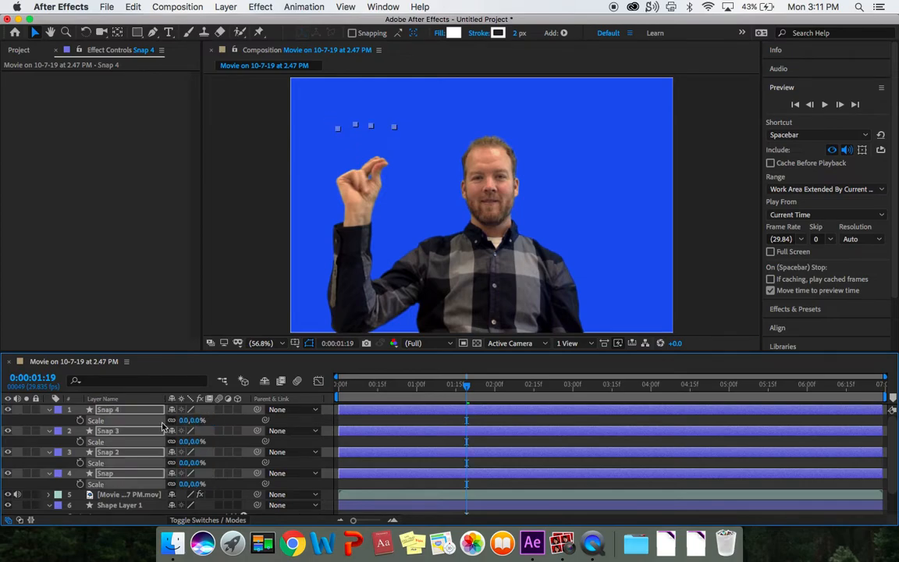
{"action": "left_click", "coordinate": [79, 419]}
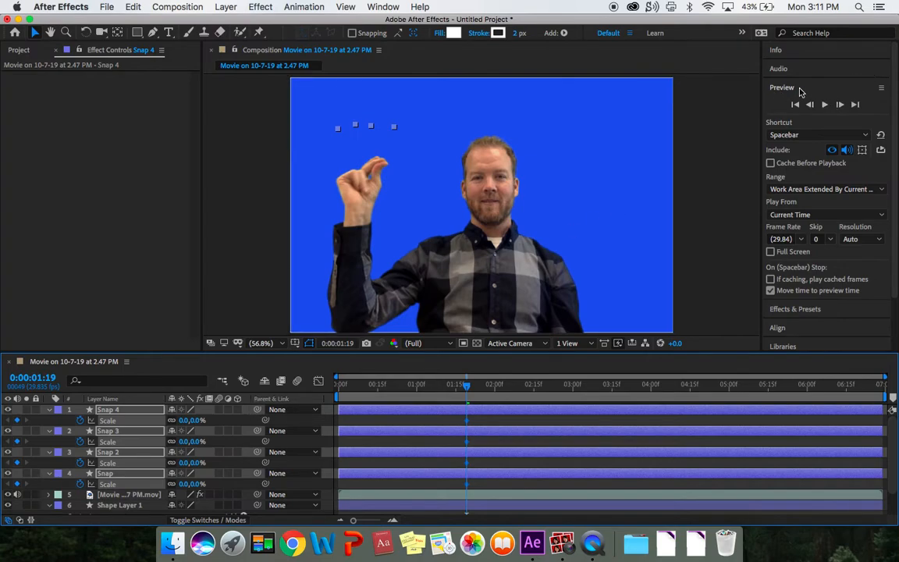
Keyframe the four Snap layers' scale at 100% one frame further on, at 0:00:01:20.
{"action": "left_click", "coordinate": [841, 104]}
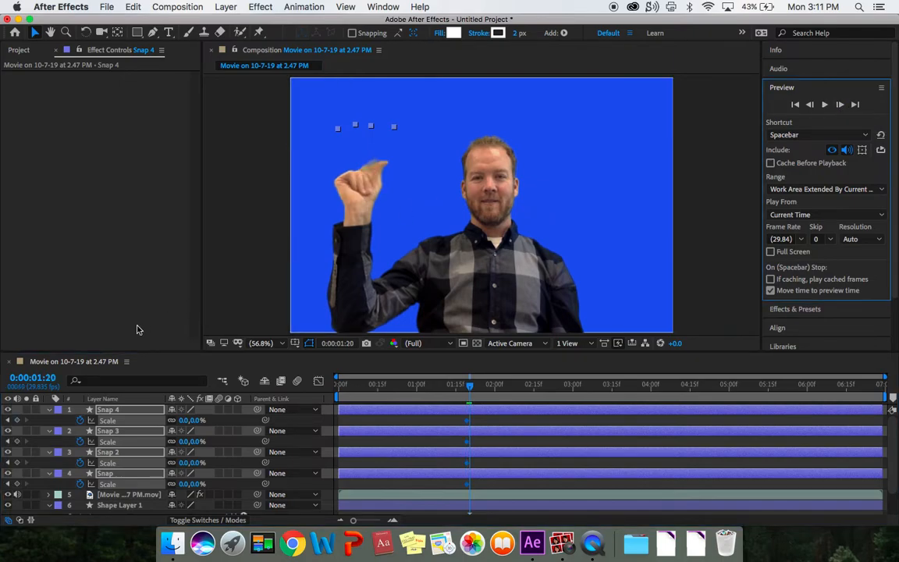
{"action": "left_click", "coordinate": [198, 420]}
{"action": "type", "text": "10"}
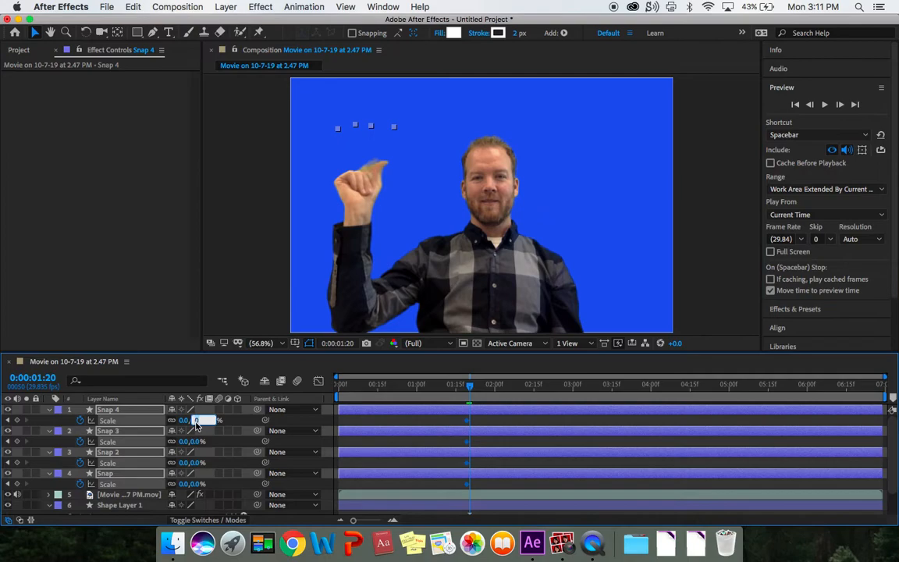
{"action": "type", "text": "0"}
{"action": "key", "text": "Return"}
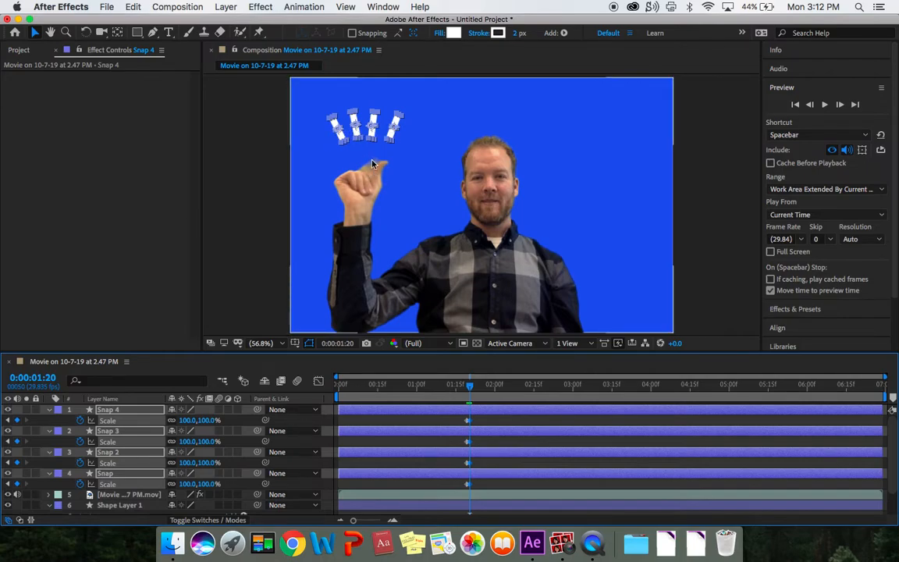
Add a hold keyframe for the four Snap layers' 100% scale at 0:00:01:25.
{"action": "left_click", "coordinate": [840, 105]}
{"action": "left_click", "coordinate": [841, 104]}
{"action": "left_click", "coordinate": [840, 105]}
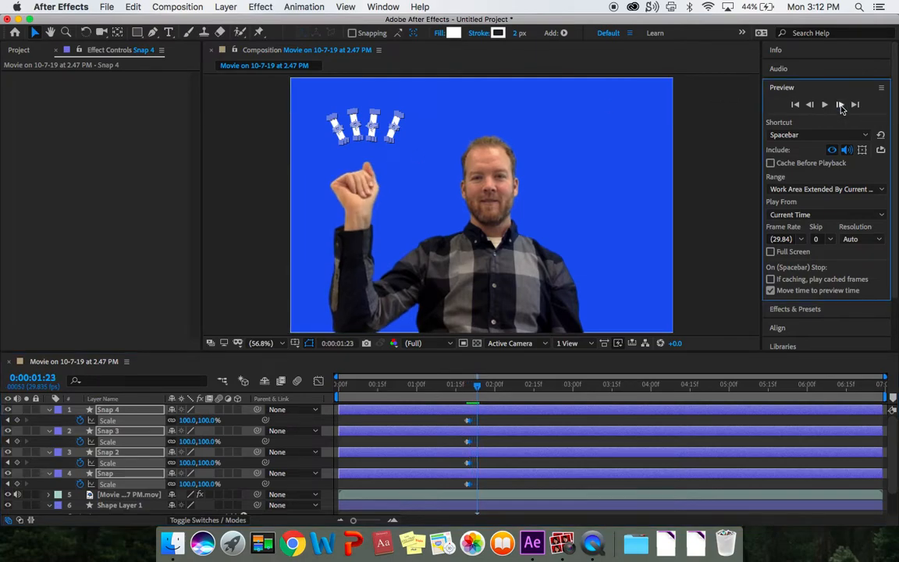
{"action": "left_click", "coordinate": [840, 105]}
{"action": "left_click", "coordinate": [840, 105]}
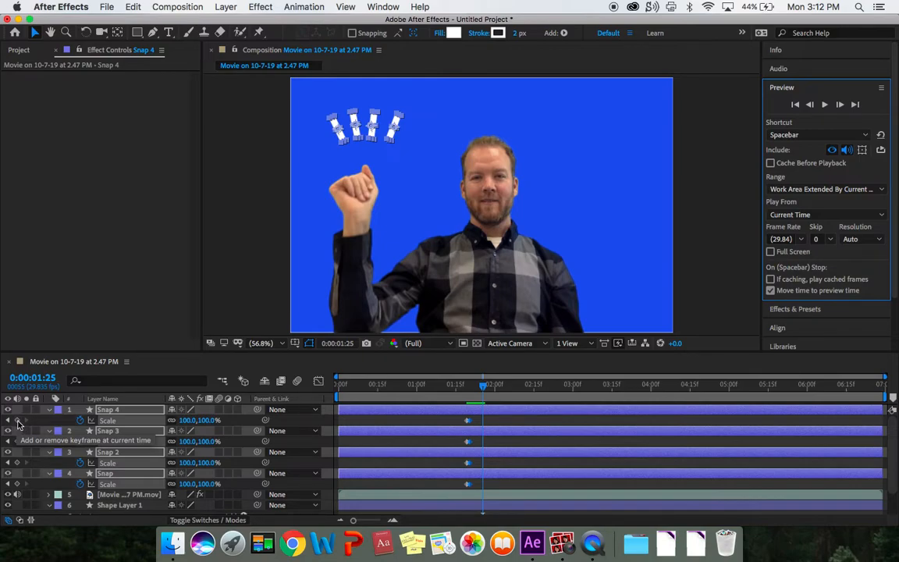
{"action": "left_click", "coordinate": [17, 420]}
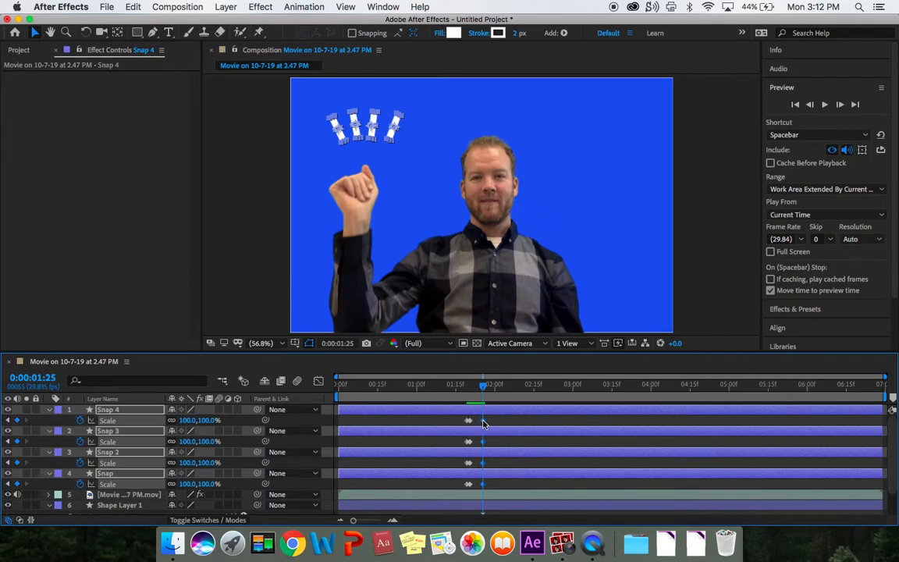
Keyframe the four Snap layers' scale back to 0% at 0:00:01:26.
{"action": "left_click", "coordinate": [840, 104]}
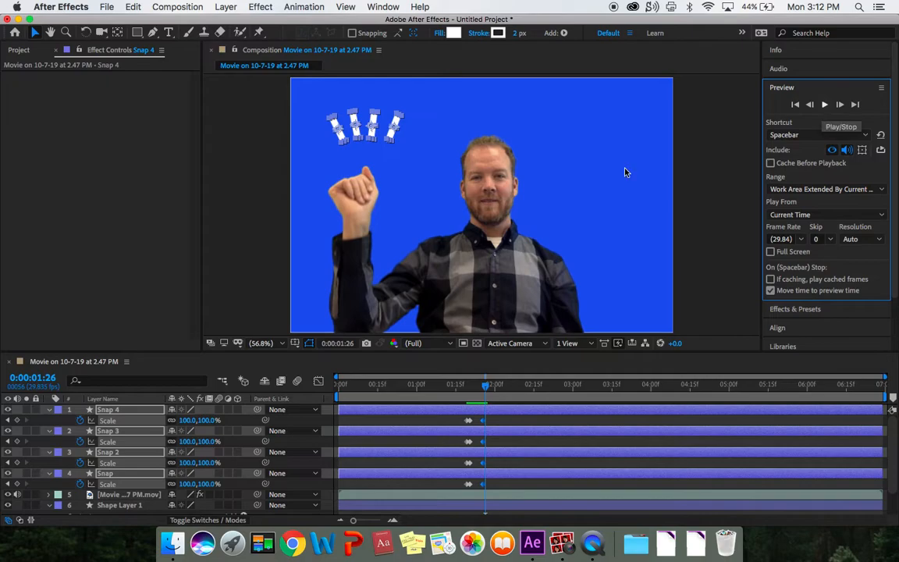
{"action": "left_click", "coordinate": [207, 420]}
{"action": "type", "text": "0"}
{"action": "key", "text": "Return"}
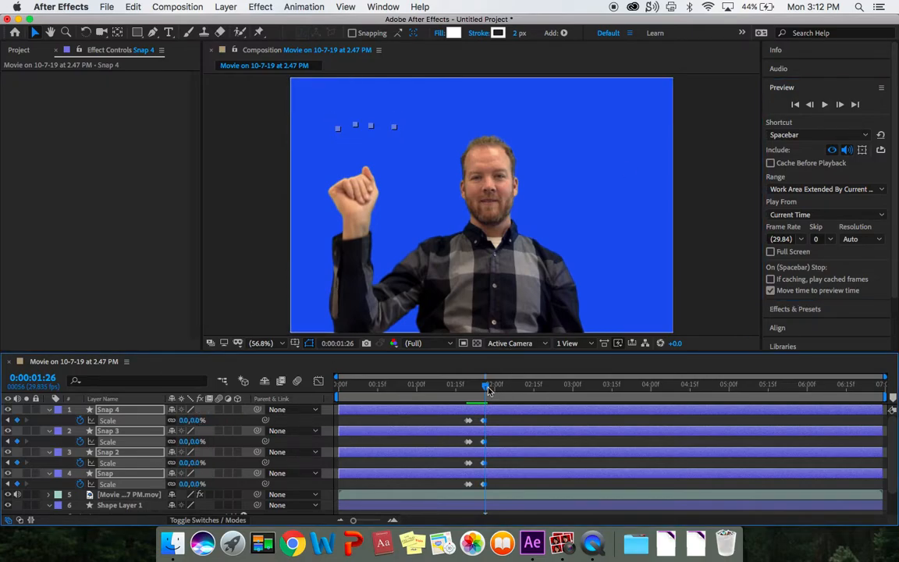
Preview the composition from the start to check the timing of the first snap effect.
{"action": "left_click", "coordinate": [337, 383]}
{"action": "key", "text": "space"}
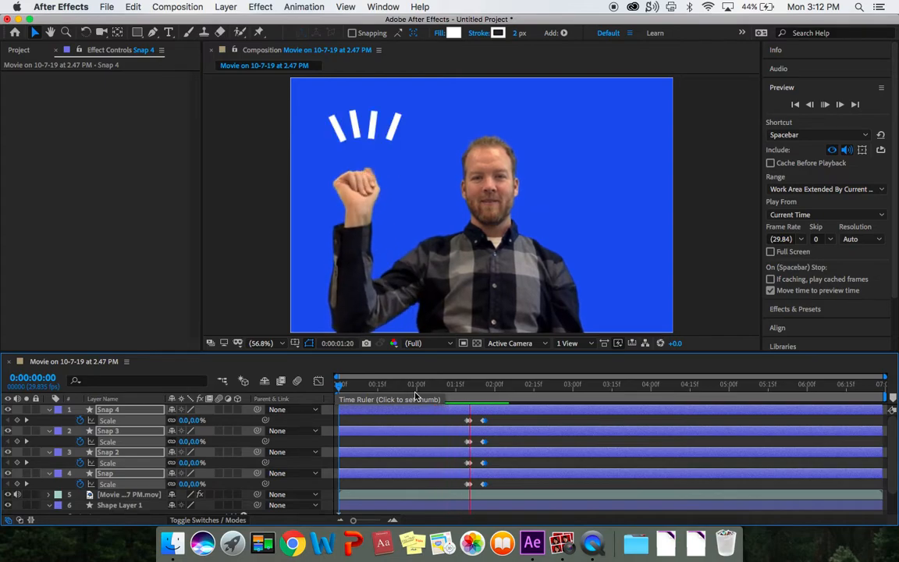
{"action": "key", "text": "space"}
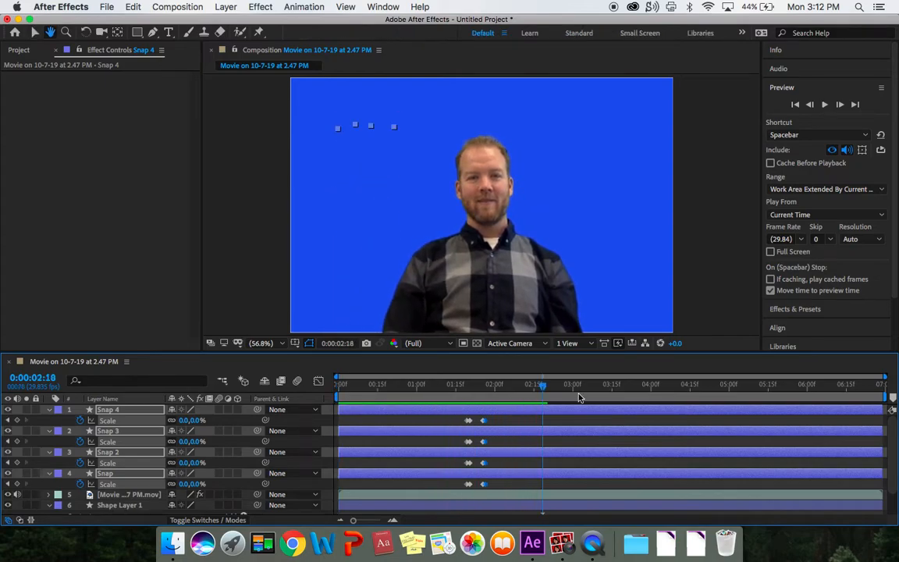
Duplicate the four Snap layers and move the copies across to the other side of the subject's head at about the same height.
{"action": "mouse_move", "coordinate": [499, 388]}
{"action": "left_mouse_down"}
{"action": "mouse_move", "coordinate": [461, 390]}
{"action": "mouse_move", "coordinate": [483, 389]}
{"action": "left_mouse_up"}
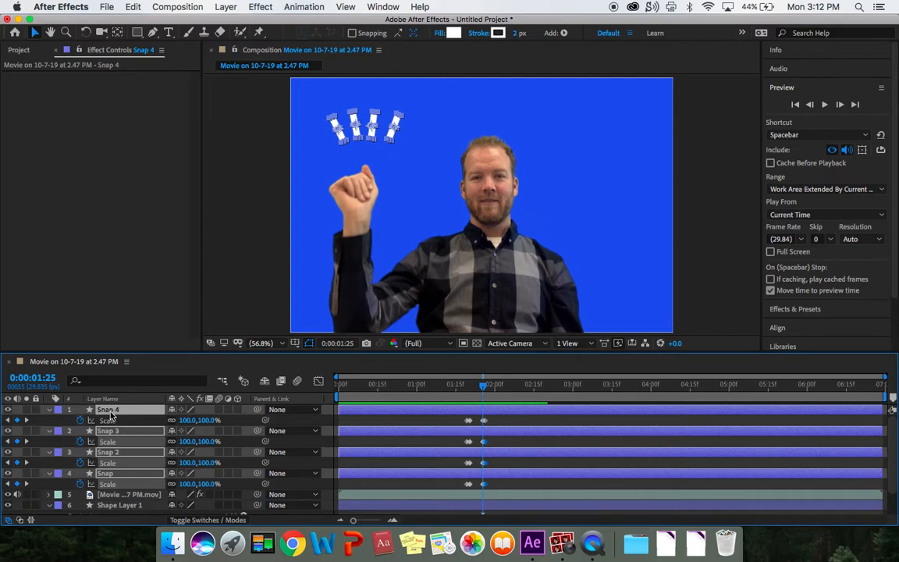
{"action": "key", "text": "super+d"}
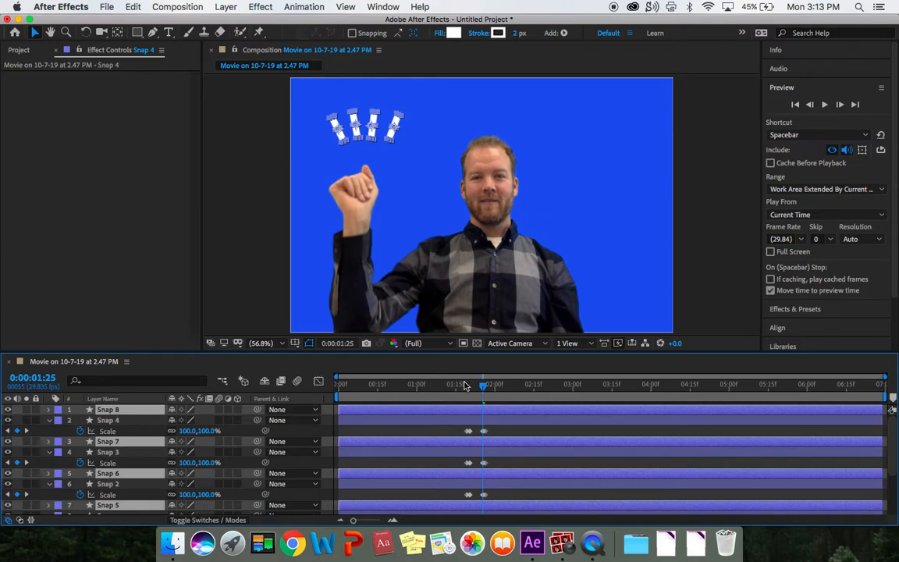
{"action": "left_click_drag", "start_coordinate": [484, 388], "coordinate": [479, 389]}
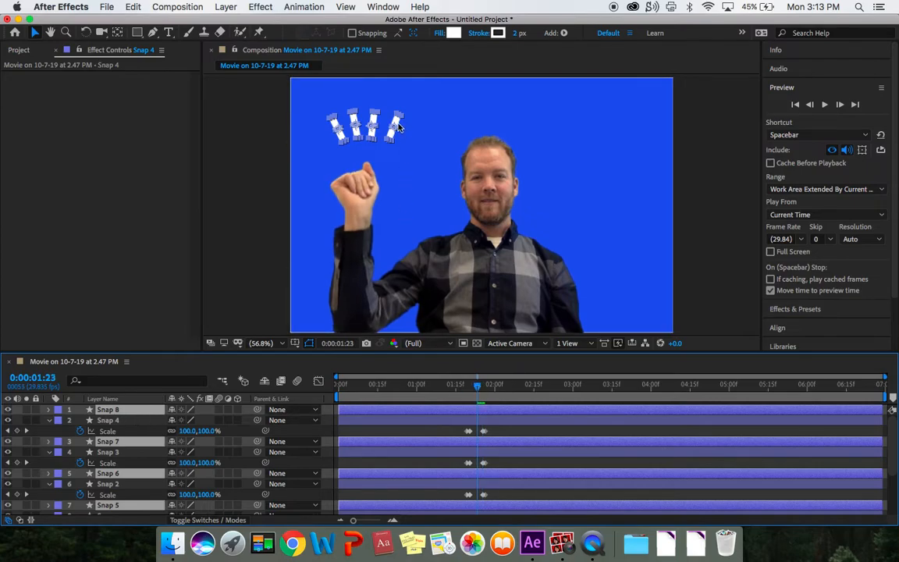
{"action": "left_click_drag", "start_coordinate": [396, 125], "coordinate": [633, 135]}
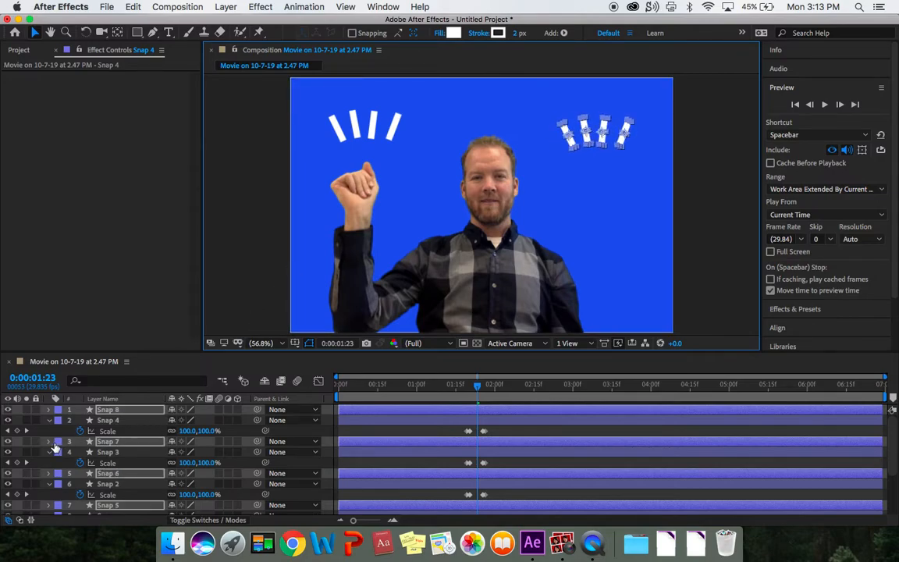
Remove the scale keyframes from the duplicated layers Snap 5 to Snap 8, keeping their scale at 100%.
{"action": "key", "text": "s"}
{"action": "scroll", "coordinate": [119, 425], "scroll_direction": "up", "scroll_amount": 3}
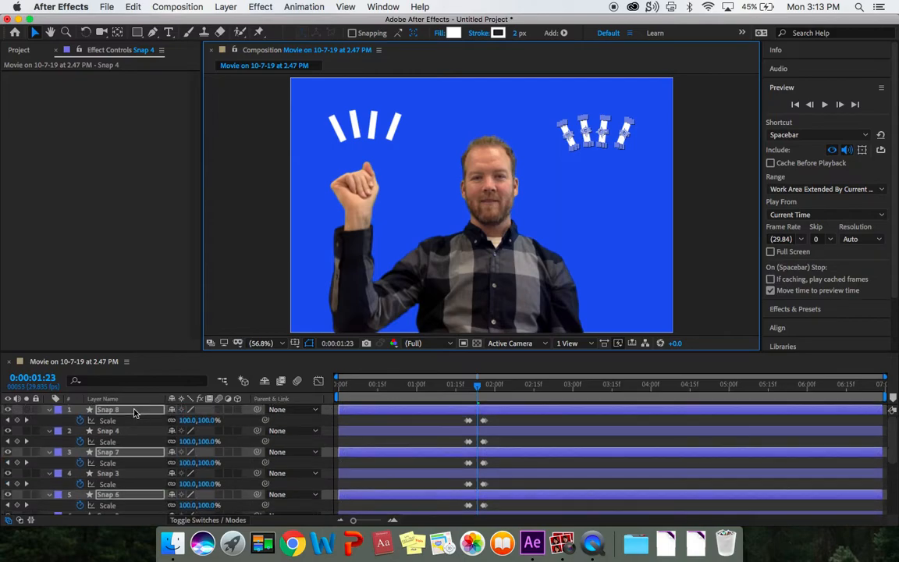
{"action": "left_click", "coordinate": [79, 420]}
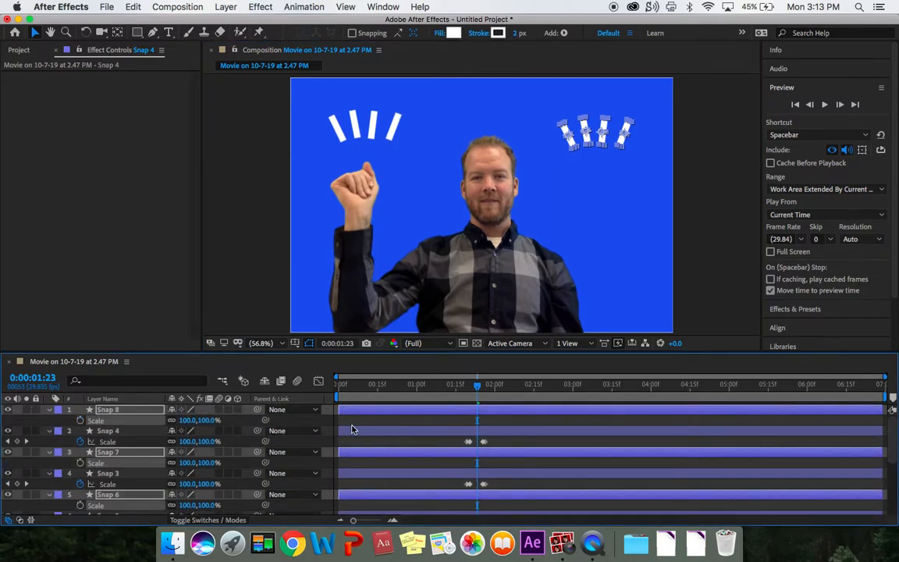
Set the scale of Snap 5 to Snap 8 to 0% and start scale keyframes at 0:00:03:15, just before the second snap.
{"action": "left_click_drag", "start_coordinate": [479, 390], "coordinate": [616, 390]}
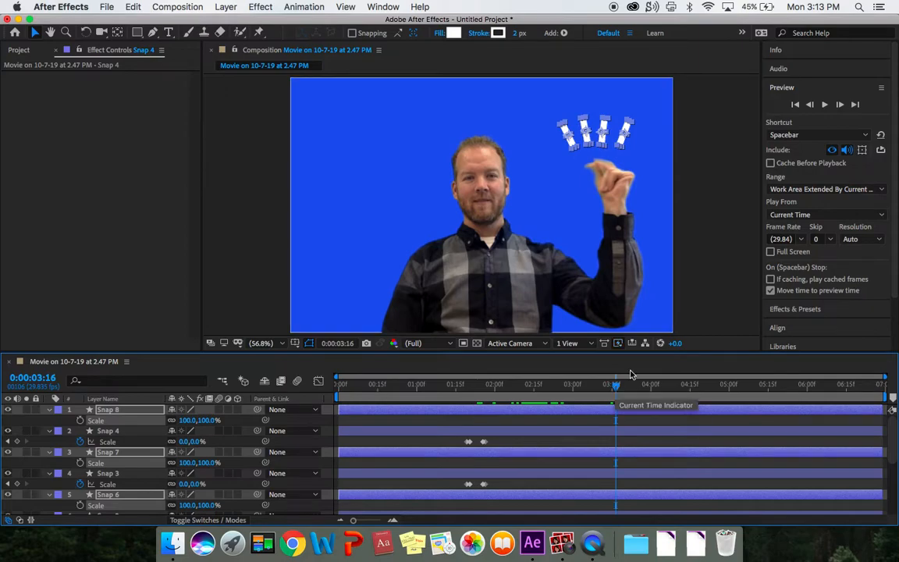
{"action": "left_click", "coordinate": [811, 106]}
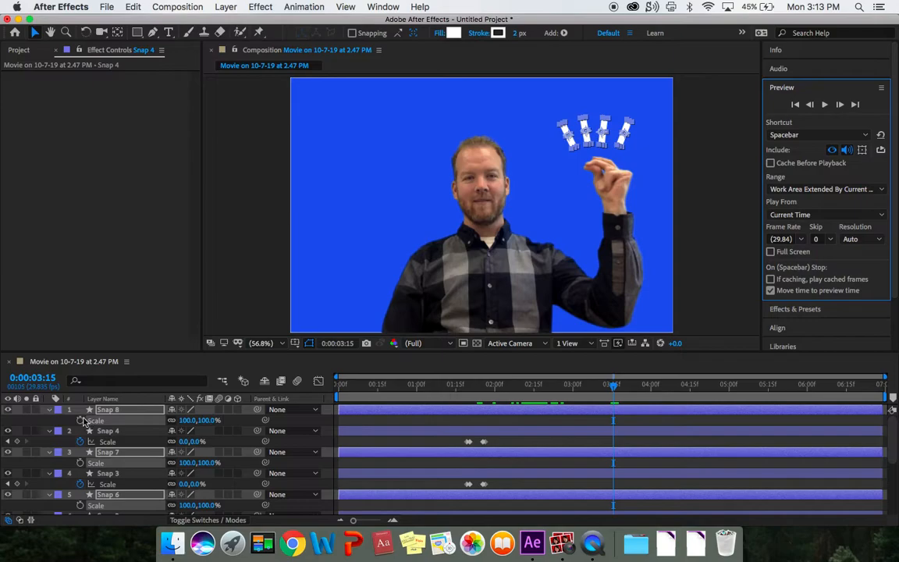
{"action": "left_click", "coordinate": [207, 420]}
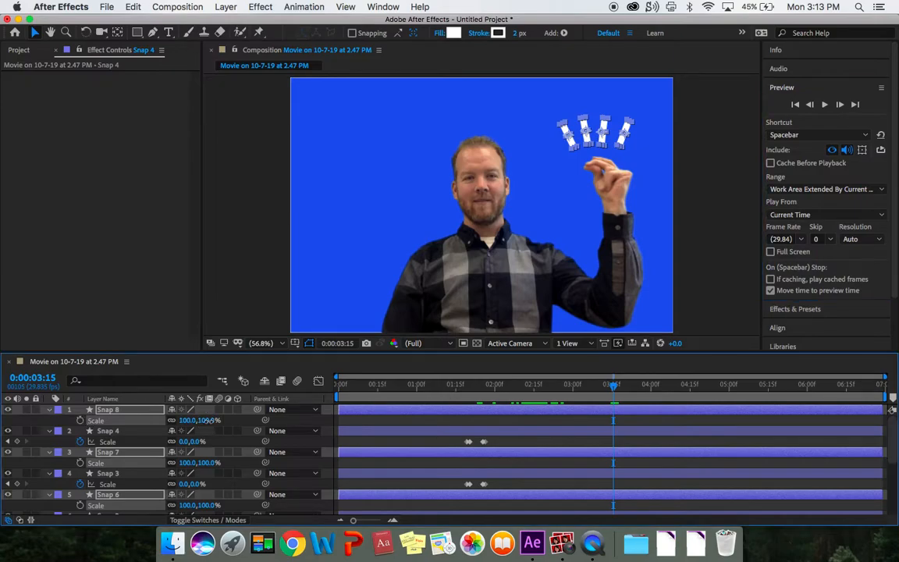
{"action": "type", "text": "0"}
{"action": "key", "text": "Return"}
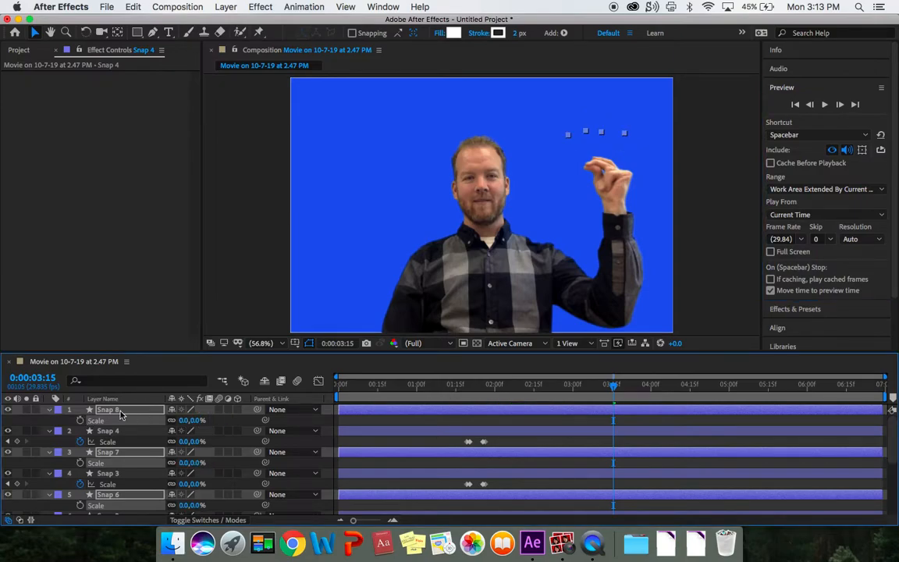
{"action": "left_click", "coordinate": [80, 419]}
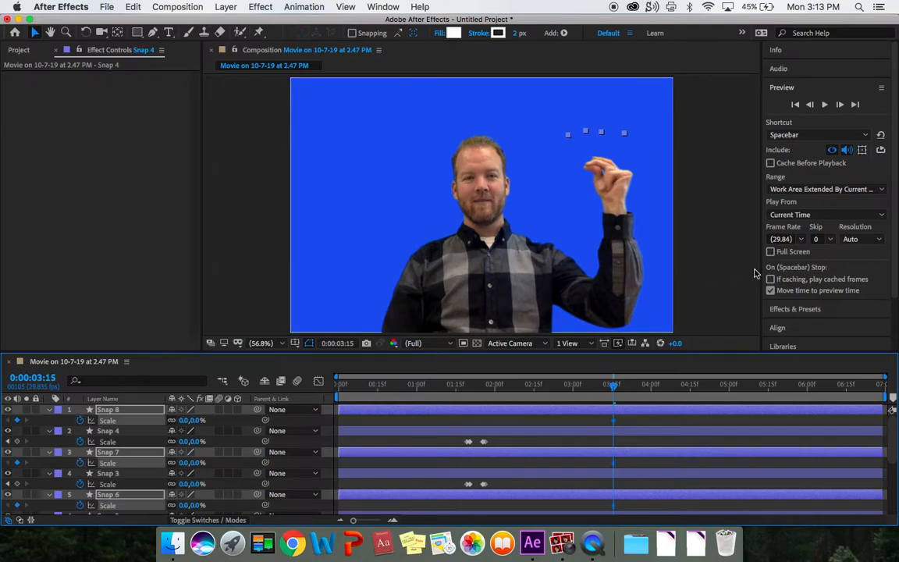
Keyframe the scale of Snap 5 to Snap 8 at 100% at 0:00:03:16.
{"action": "left_click", "coordinate": [839, 105]}
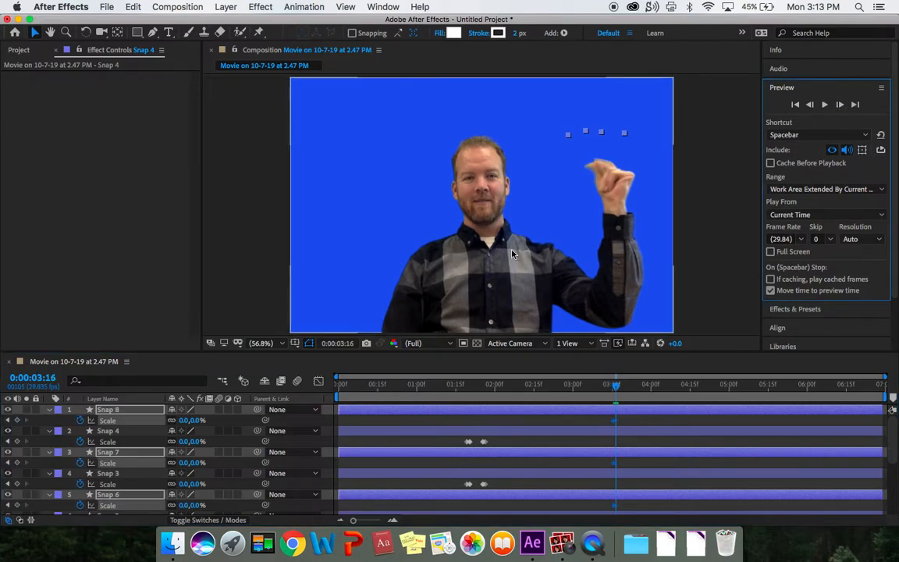
{"action": "left_click", "coordinate": [195, 421]}
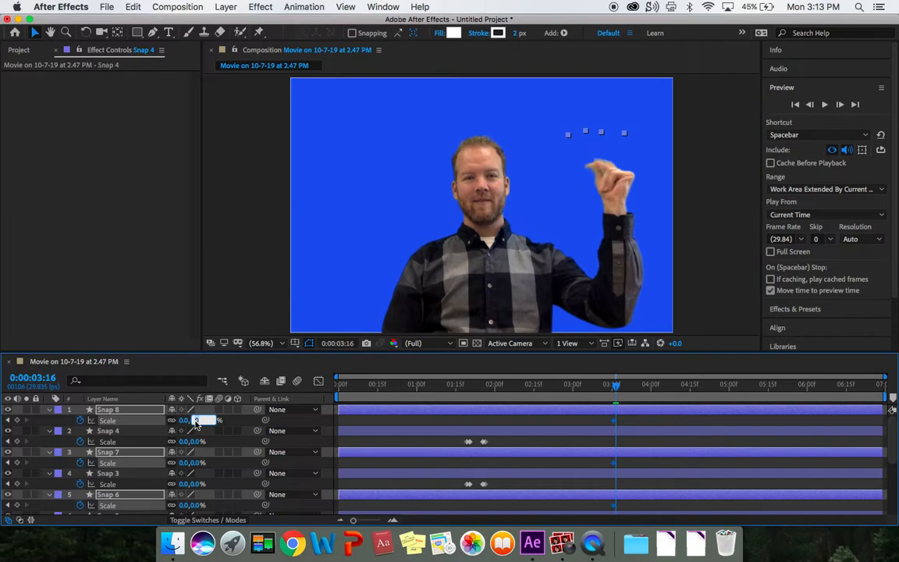
{"action": "key", "text": "Return"}
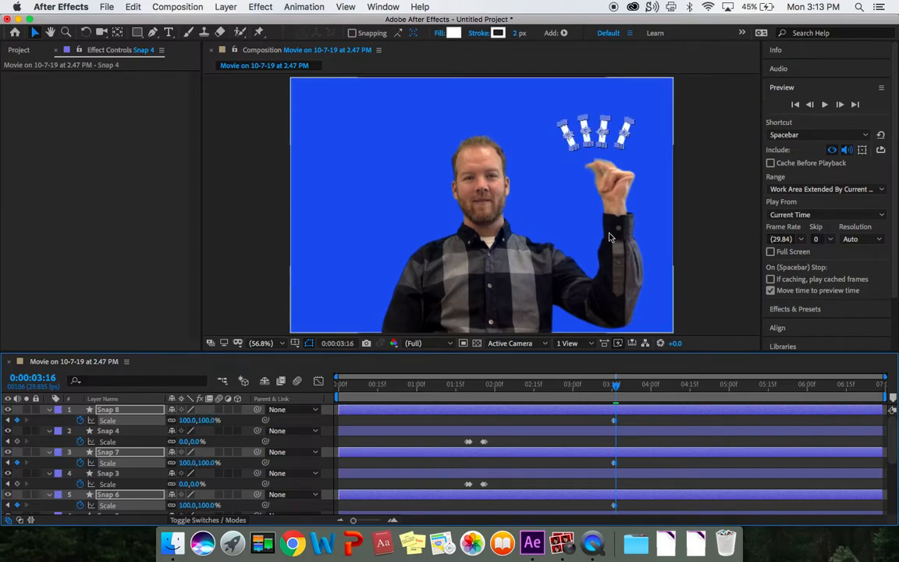
Add a hold keyframe for the 100% scale of Snap 5 to Snap 8 at 0:00:03:21.
{"action": "left_click", "coordinate": [840, 104]}
{"action": "left_click", "coordinate": [840, 105]}
{"action": "left_click", "coordinate": [840, 104]}
{"action": "left_click", "coordinate": [840, 104]}
{"action": "left_click", "coordinate": [839, 104]}
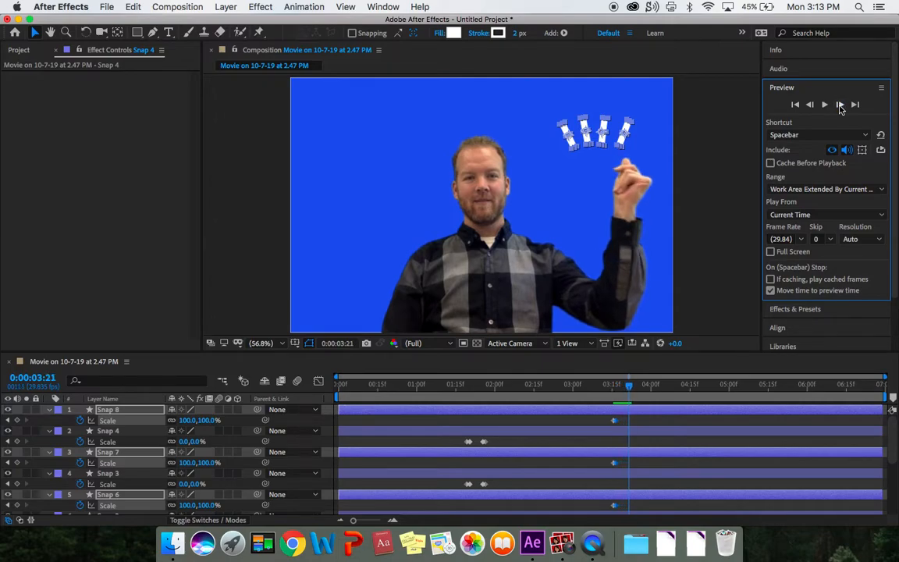
{"action": "left_click", "coordinate": [18, 422]}
Keyframe the scale of Snap 5 to Snap 8 back to 0% at 0:00:03:22.
{"action": "left_click", "coordinate": [839, 104]}
{"action": "left_click", "coordinate": [206, 421]}
{"action": "key", "text": "Return"}
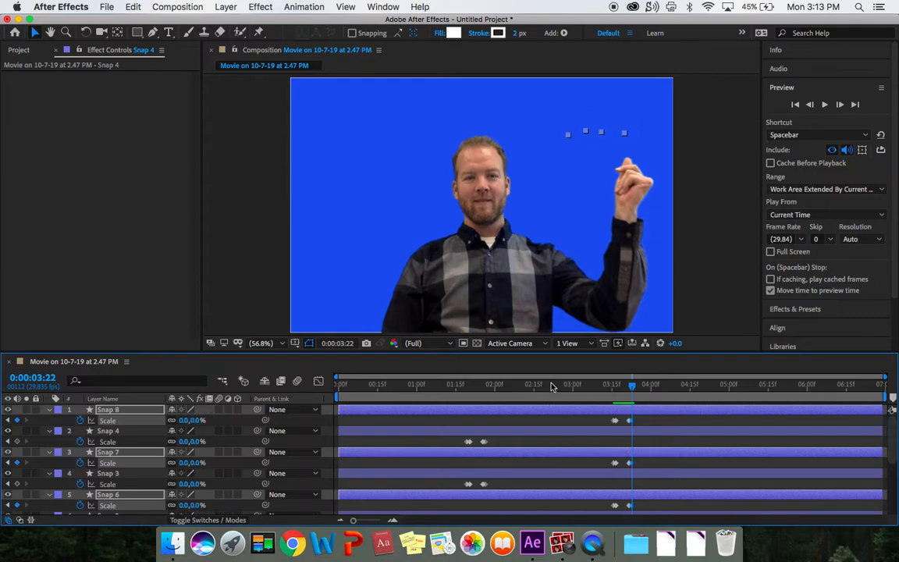
Preview the composition from the start to check both snap effects.
{"action": "key", "text": "Home"}
{"action": "key", "text": "space"}
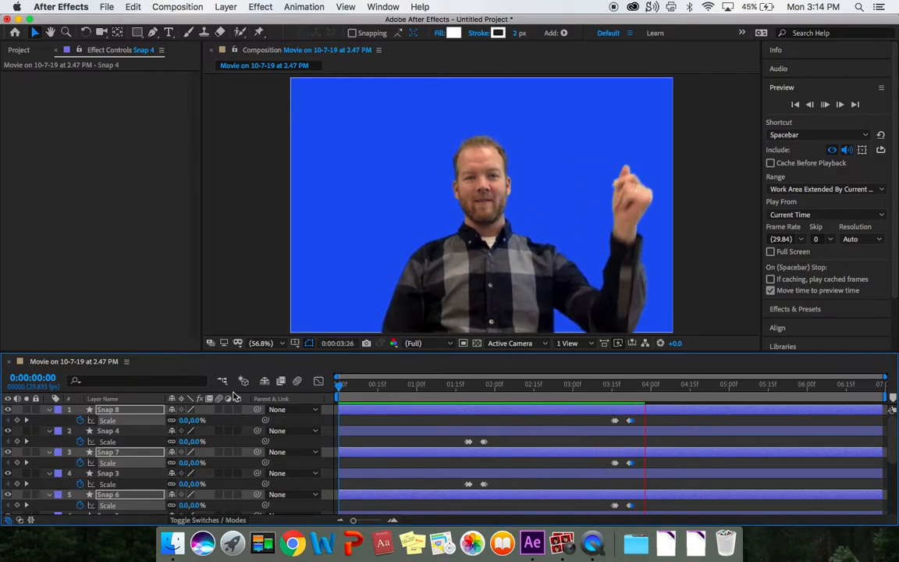
{"action": "key", "text": "space"}
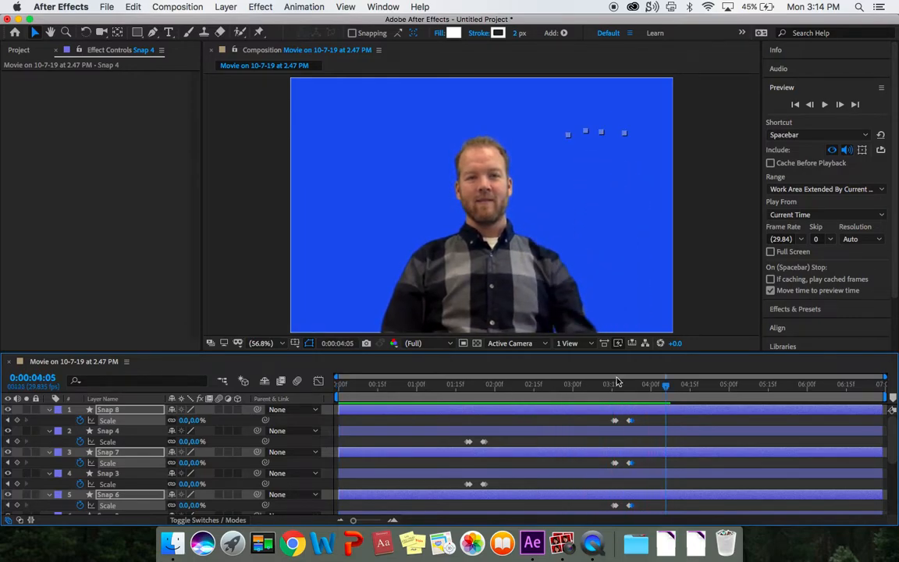
Move the current time to the clapping gesture at 0:00:04:26 and deselect all layers.
{"action": "left_click_drag", "start_coordinate": [664, 393], "coordinate": [721, 400]}
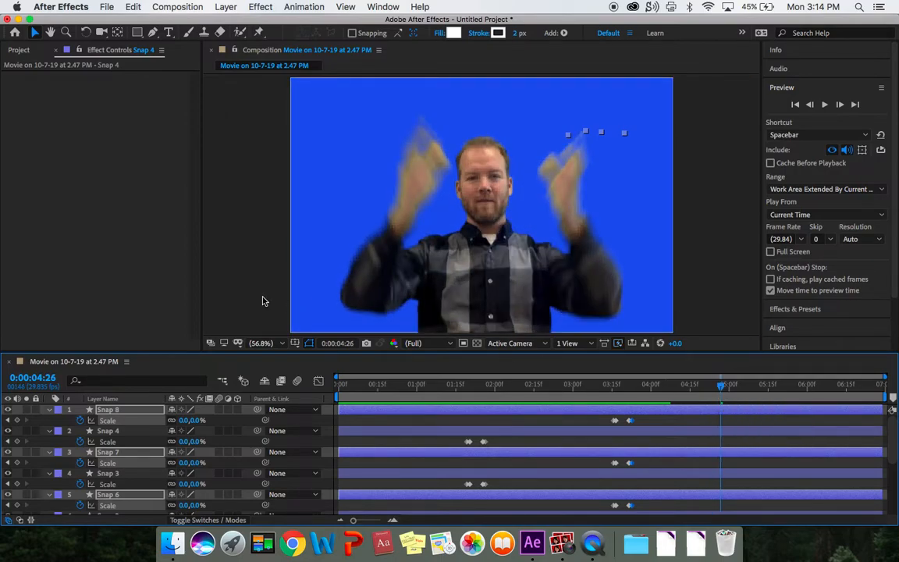
{"action": "left_click", "coordinate": [248, 232]}
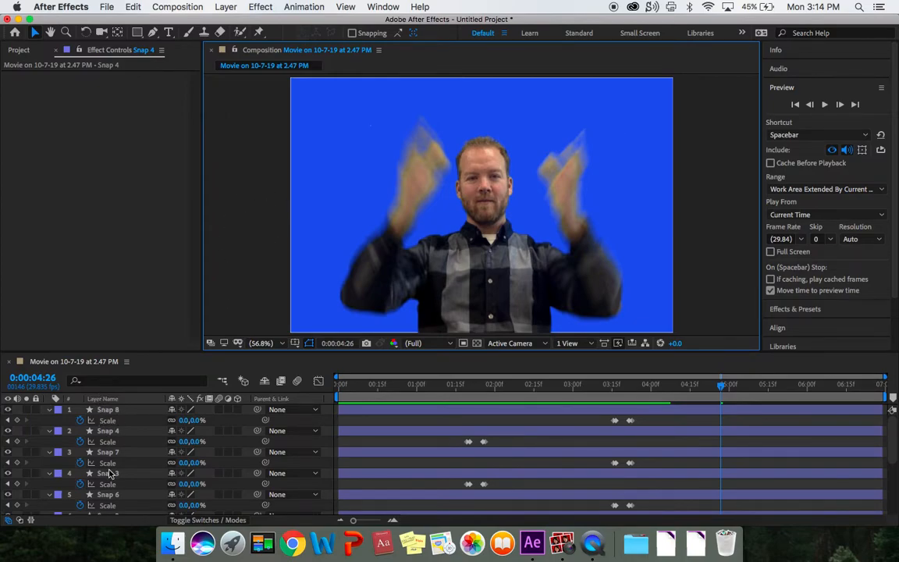
Add a white text layer with the subject's name and place it centred just above his head.
{"action": "left_click", "coordinate": [167, 33]}
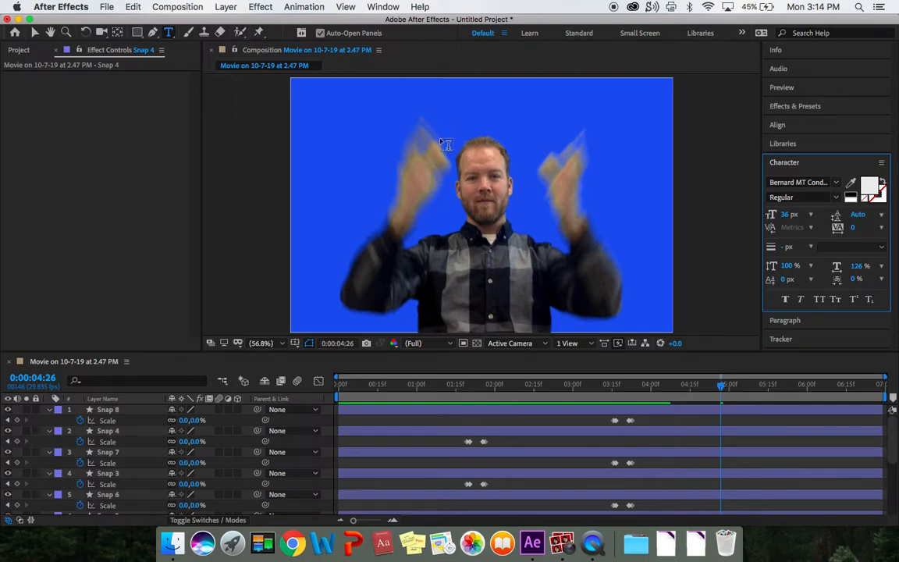
{"action": "left_click", "coordinate": [484, 180]}
{"action": "type", "text": "Mr. Ohlinger"}
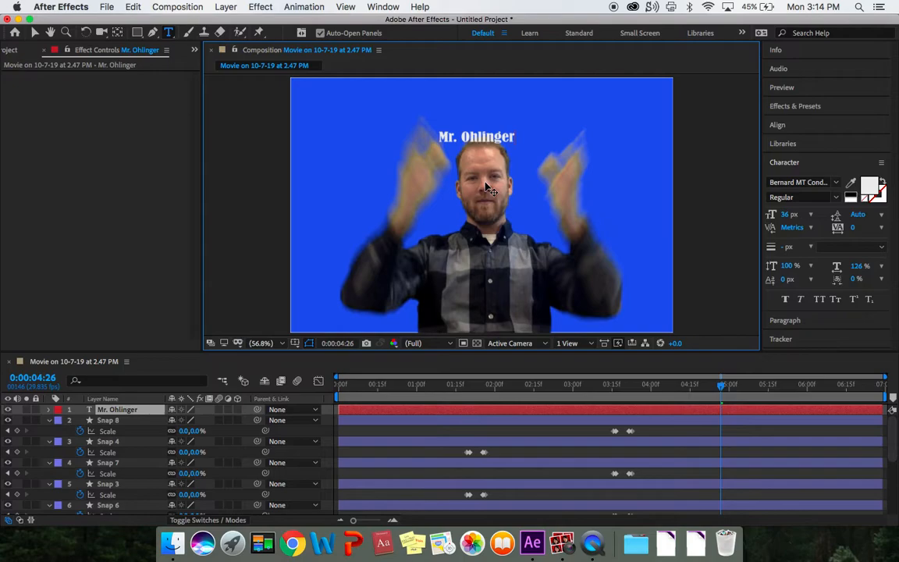
{"action": "left_click", "coordinate": [34, 34]}
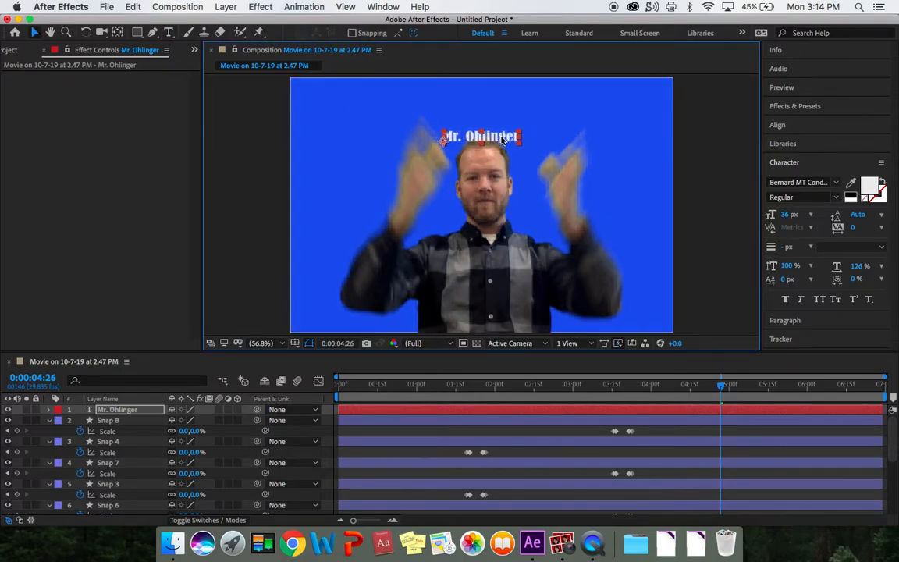
Set the name text's scale to 0% and start keyframes for its scale and position at 0:00:04:26.
{"action": "left_click", "coordinate": [49, 410]}
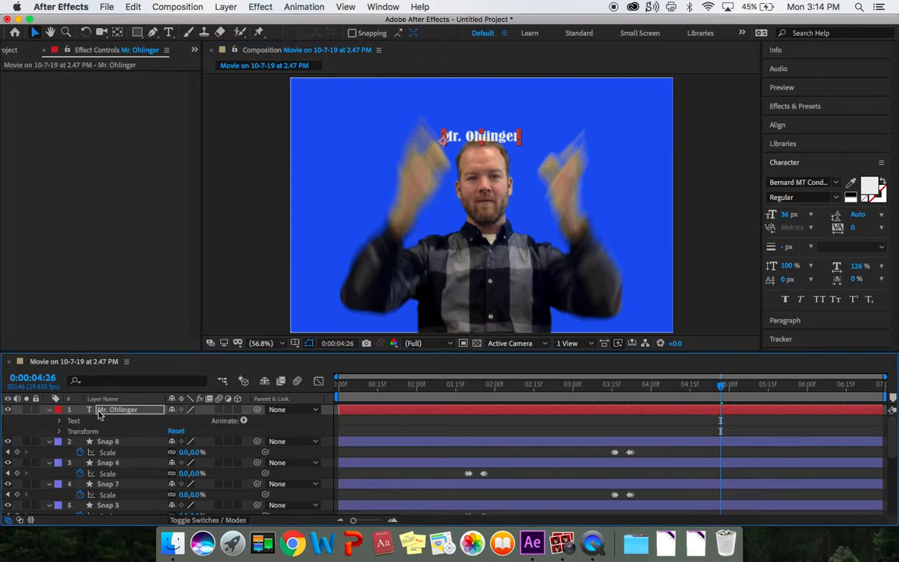
{"action": "left_click", "coordinate": [112, 412]}
{"action": "left_click", "coordinate": [60, 432]}
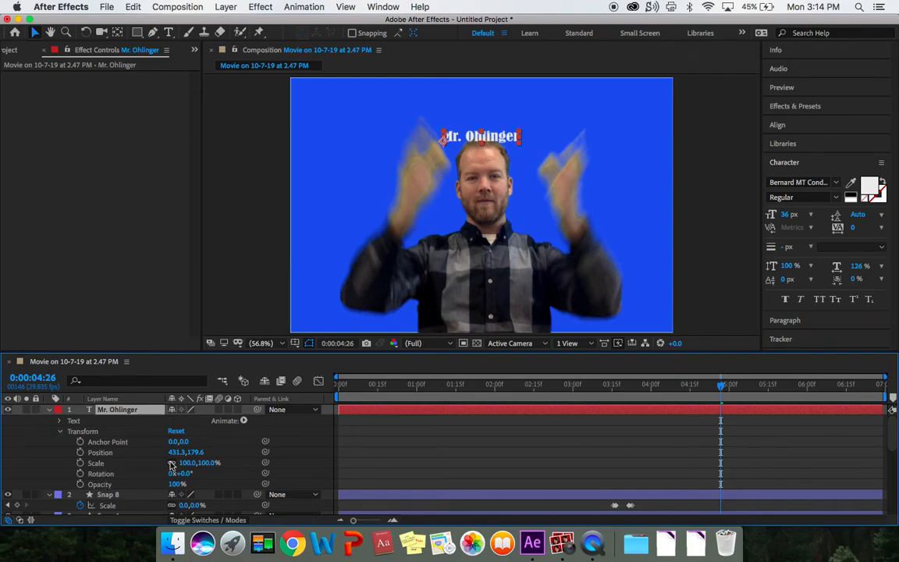
{"action": "left_click", "coordinate": [187, 463]}
{"action": "type", "text": "0"}
{"action": "key", "text": "Return"}
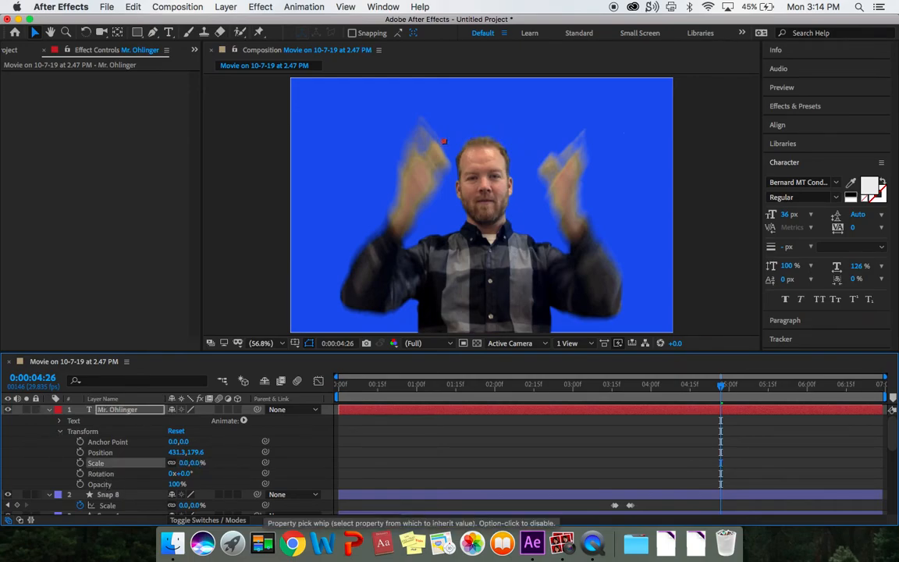
{"action": "left_click", "coordinate": [80, 462]}
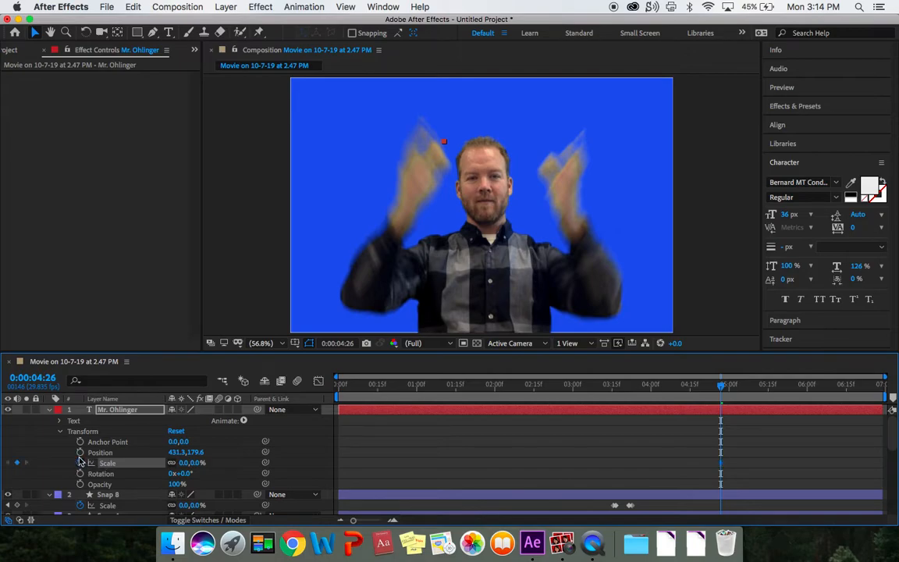
{"action": "left_click", "coordinate": [80, 451]}
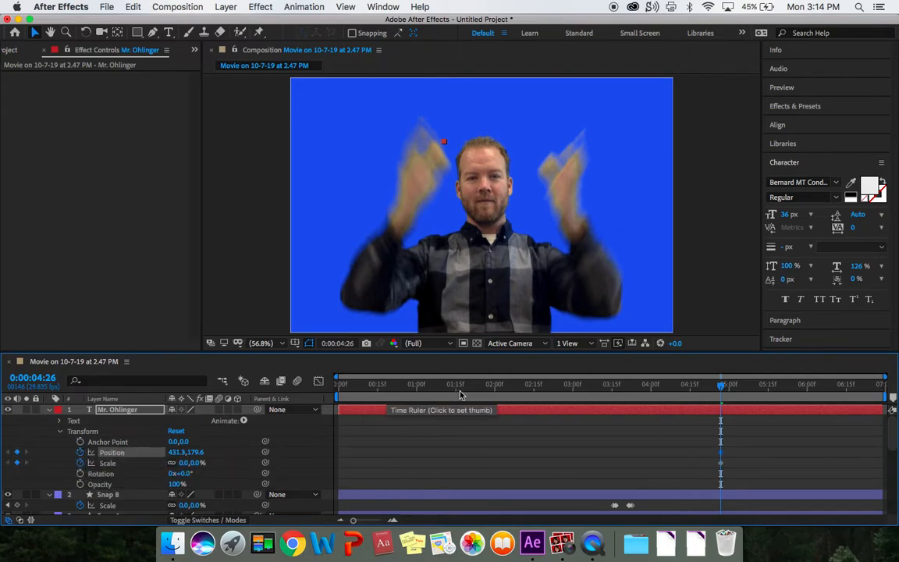
Keyframe the name text's scale at 77% at 0:00:05:02 and centre its anchor point in the layer content.
{"action": "left_click_drag", "start_coordinate": [721, 387], "coordinate": [736, 385]}
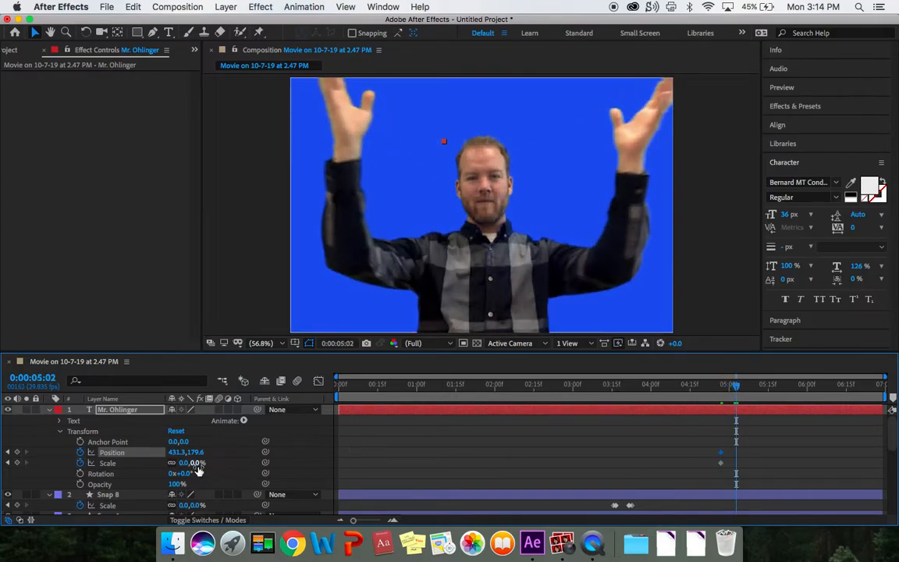
{"action": "left_click_drag", "start_coordinate": [178, 462], "coordinate": [245, 462]}
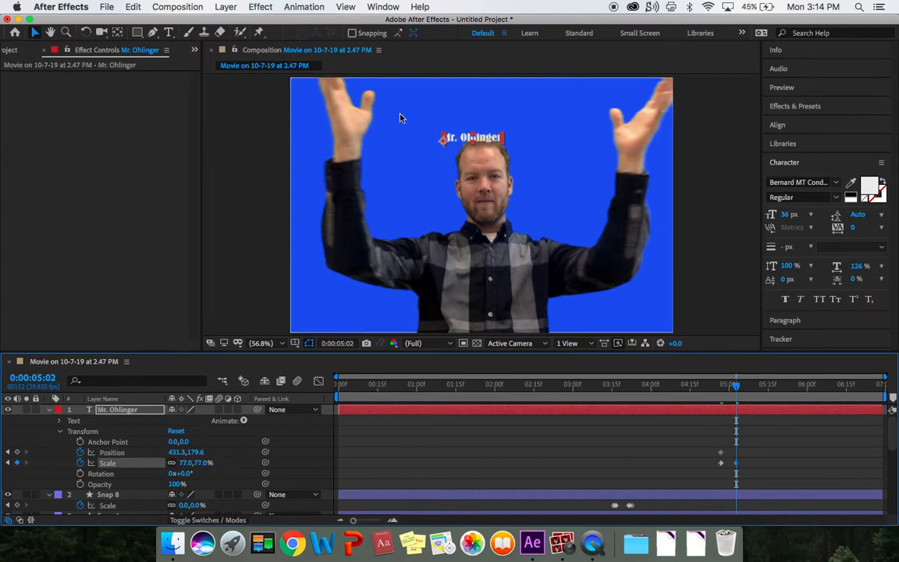
{"action": "left_click", "coordinate": [228, 6]}
{"action": "mouse_move", "coordinate": [253, 147]}
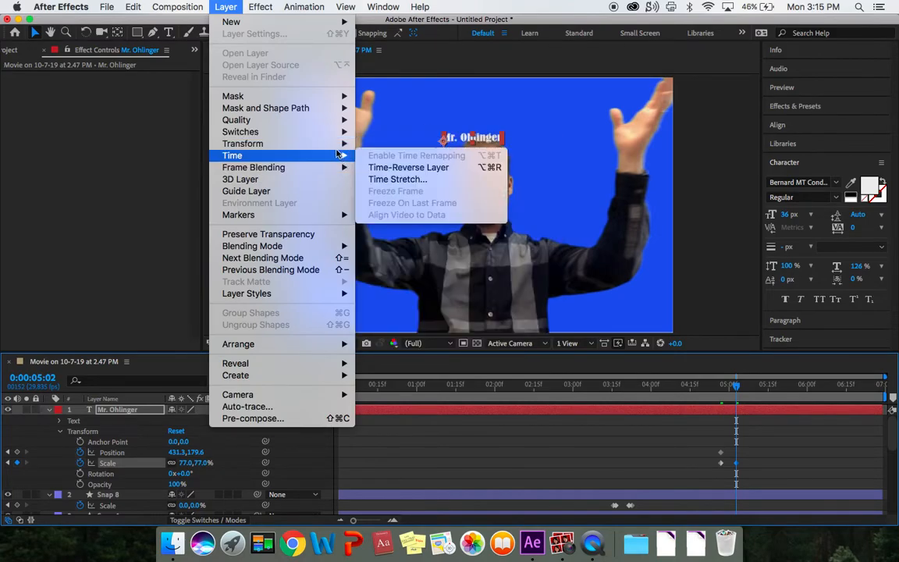
{"action": "left_click", "coordinate": [416, 282]}
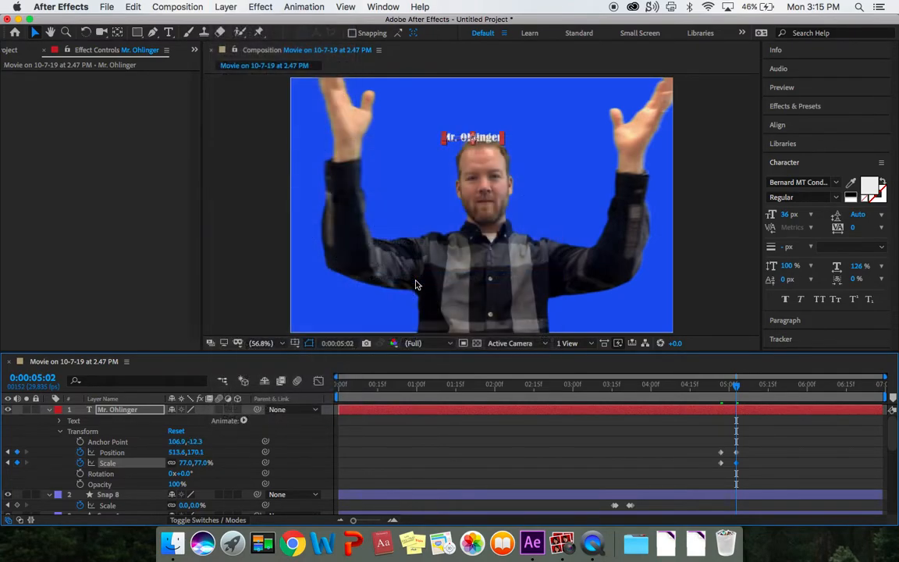
Enlarge the name text to 234% at 0:00:05:02 and move it up to about 525.9, 71.5, clear of the head.
{"action": "mouse_move", "coordinate": [741, 393]}
{"action": "left_mouse_down"}
{"action": "mouse_move", "coordinate": [728, 391]}
{"action": "mouse_move", "coordinate": [745, 391]}
{"action": "mouse_move", "coordinate": [736, 393]}
{"action": "left_mouse_up"}
{"action": "left_click_drag", "start_coordinate": [190, 463], "coordinate": [290, 457]}
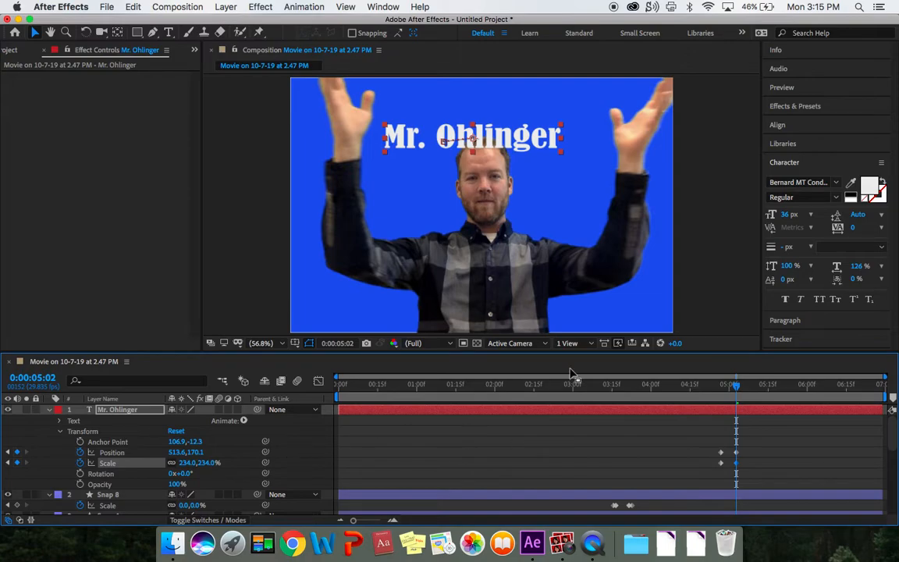
{"action": "left_click_drag", "start_coordinate": [501, 139], "coordinate": [507, 103]}
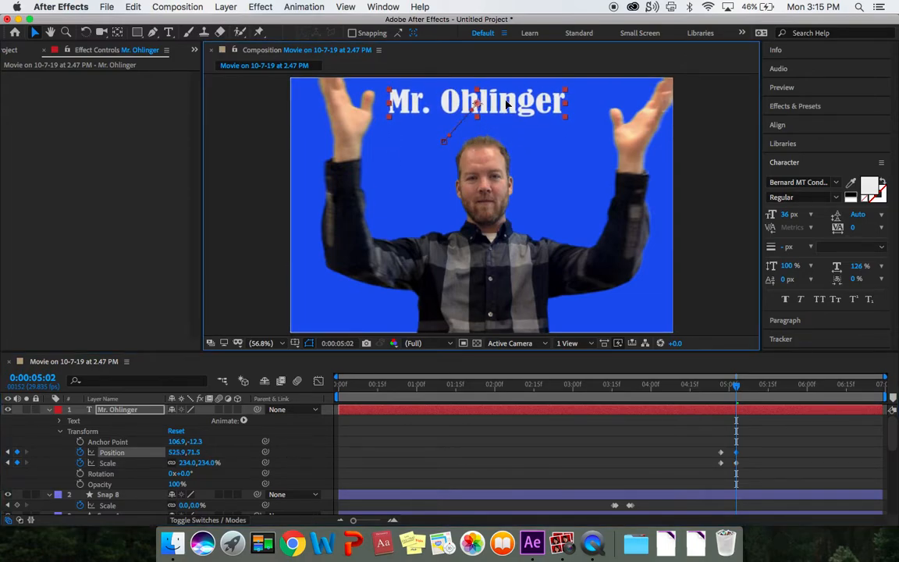
Preview the composition from 0:00:02:02 through the clap to check the name text's animation.
{"action": "left_click_drag", "start_coordinate": [736, 384], "coordinate": [496, 364]}
{"action": "key", "text": "space"}
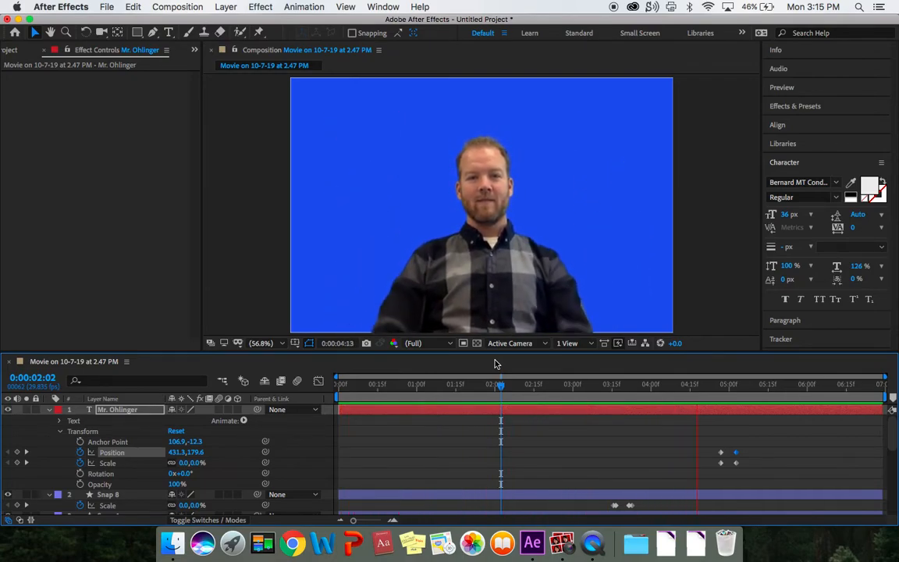
{"action": "key", "text": "space"}
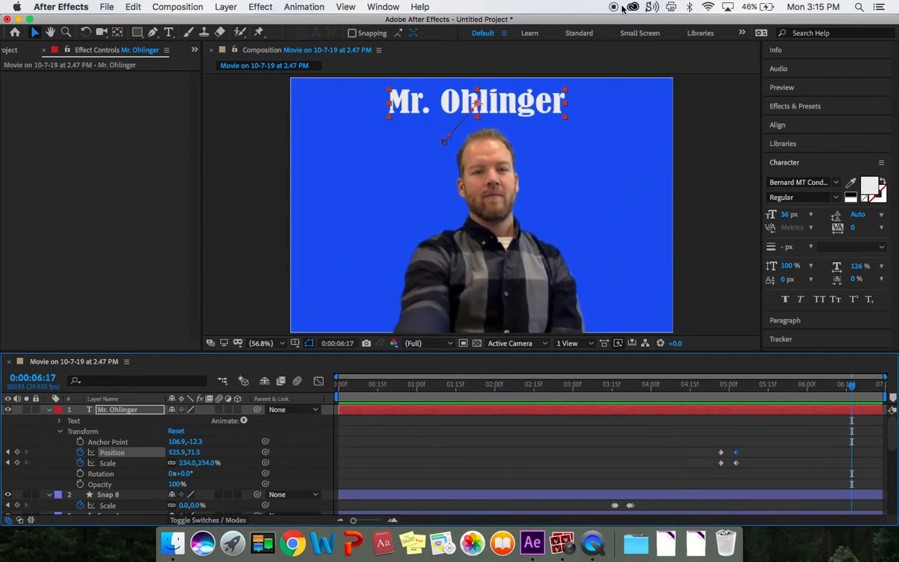